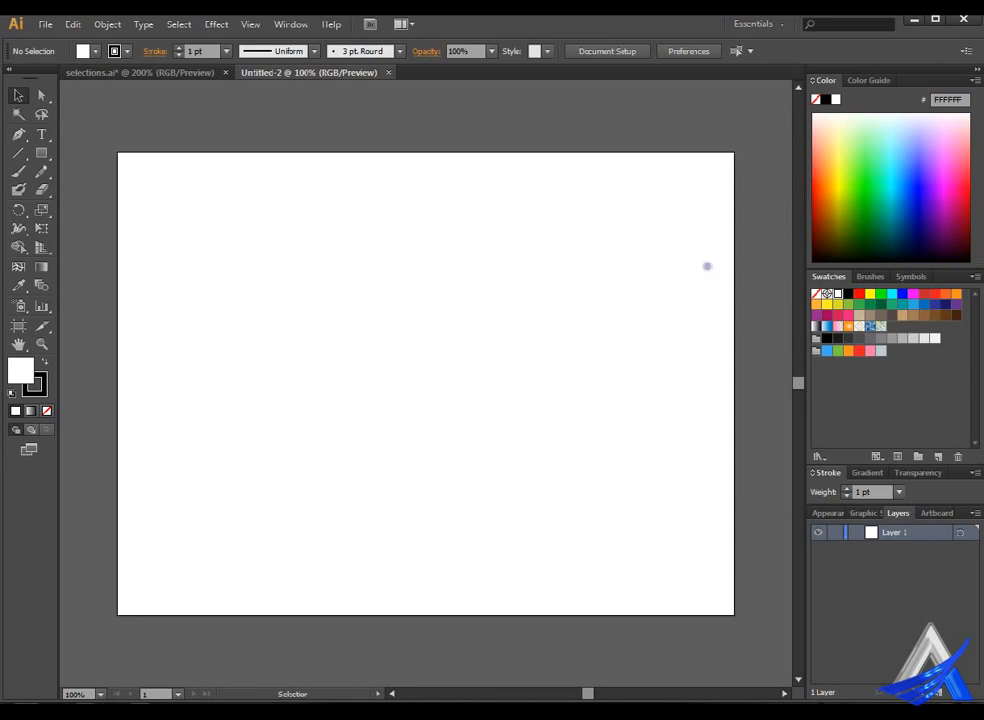
Draw a five-pointed star with the Star tool and move it fully onto the artboard's left half.
{"action": "left_click", "coordinate": [42, 152]}
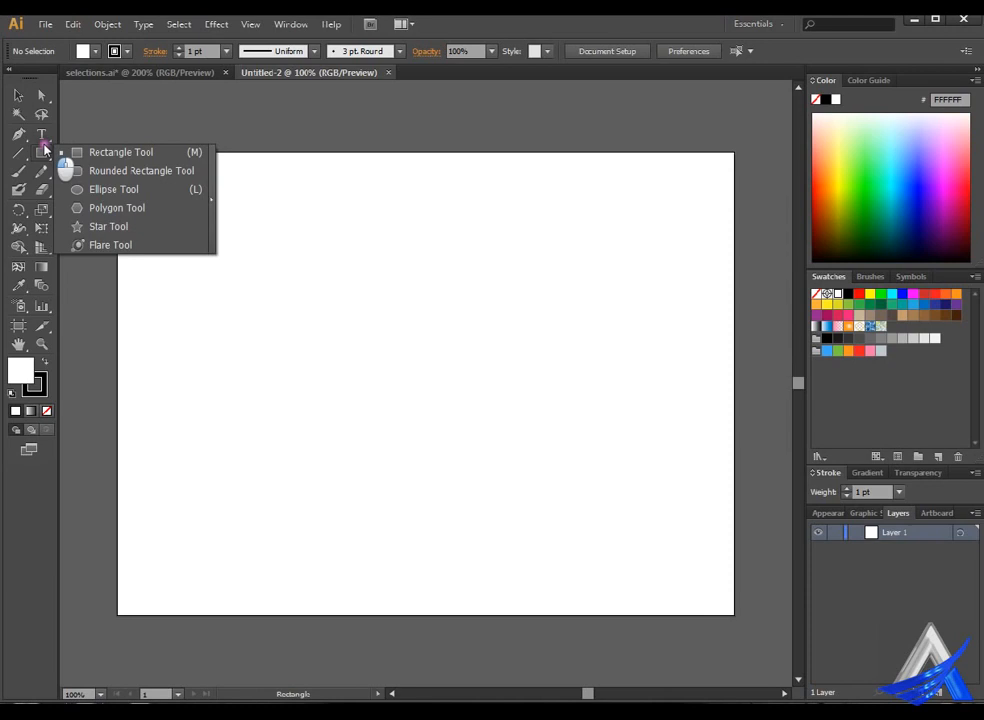
{"action": "left_click", "coordinate": [122, 226]}
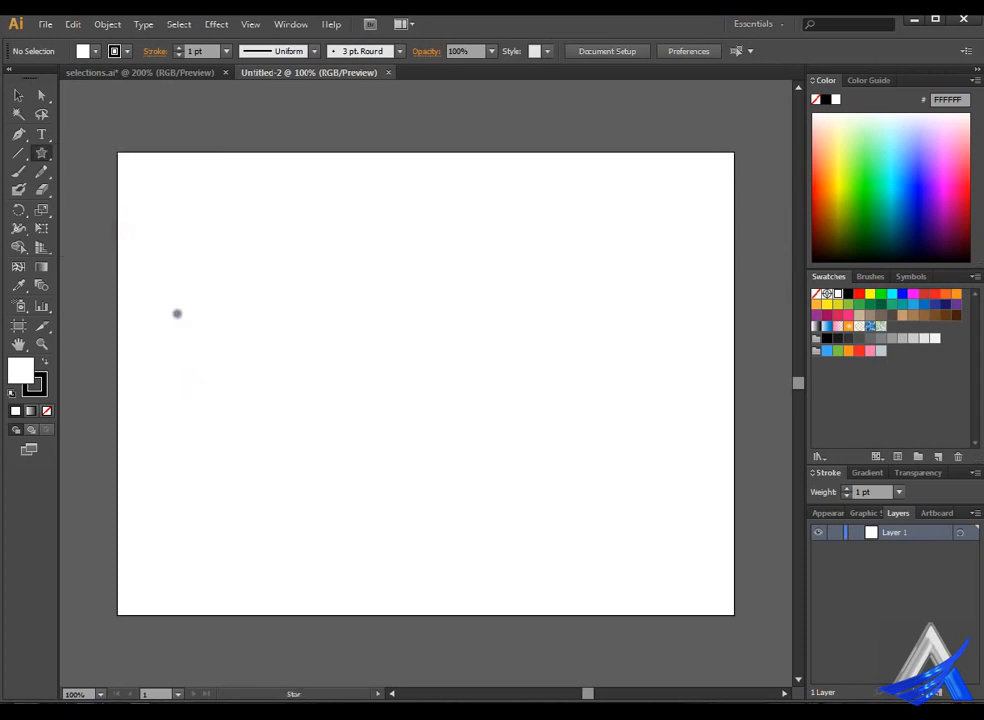
{"action": "left_click_drag", "start_coordinate": [157, 294], "coordinate": [211, 369]}
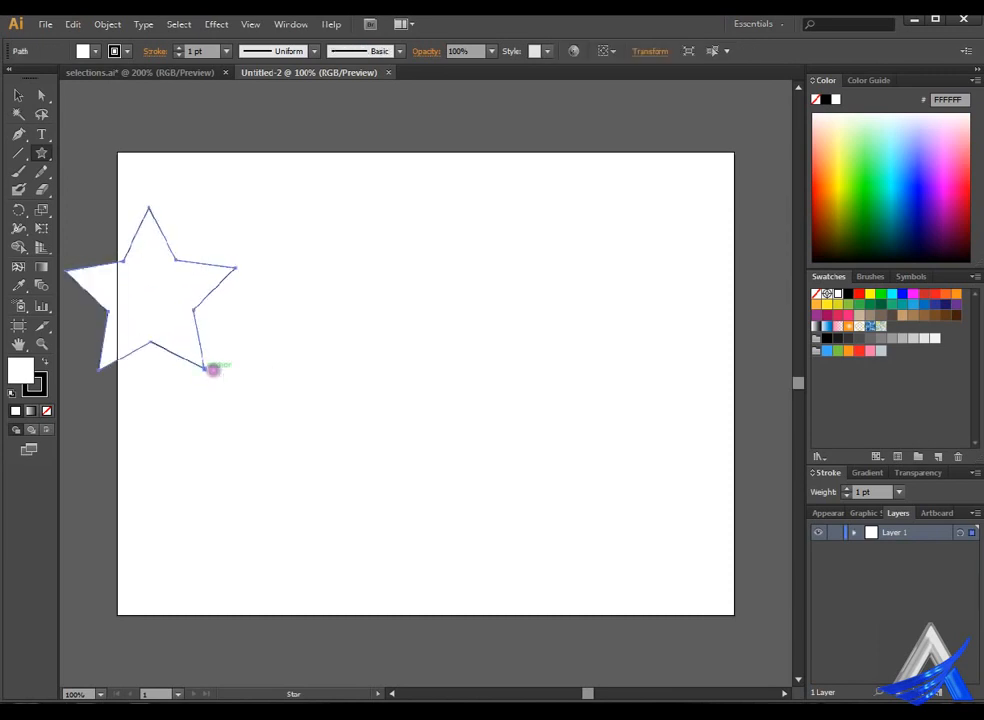
{"action": "left_click", "coordinate": [18, 95]}
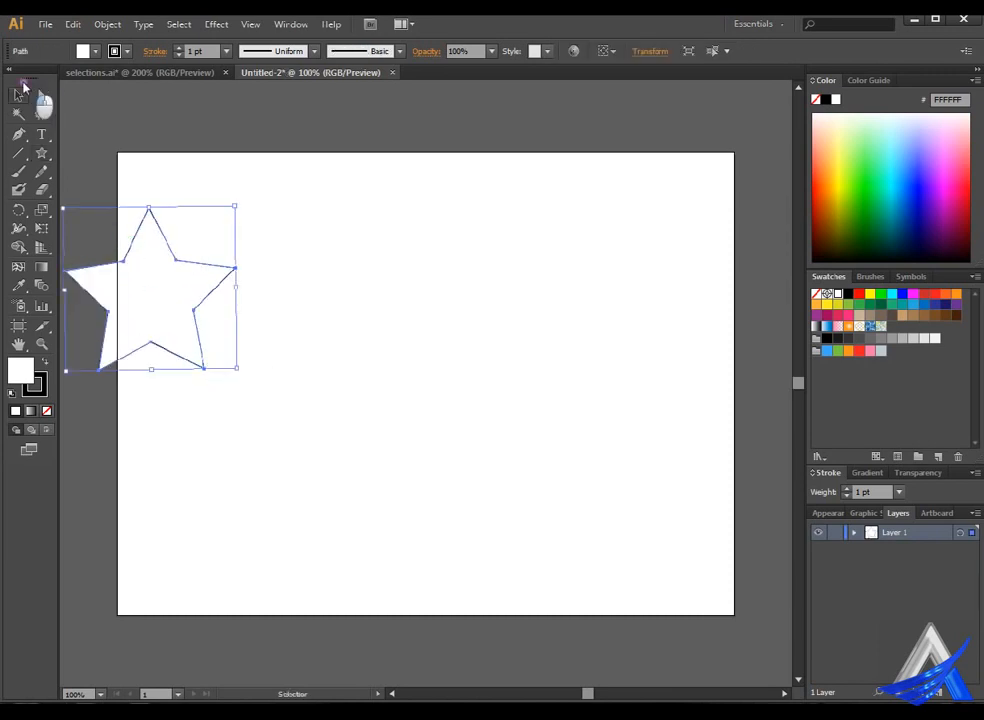
{"action": "left_click_drag", "start_coordinate": [141, 277], "coordinate": [228, 342]}
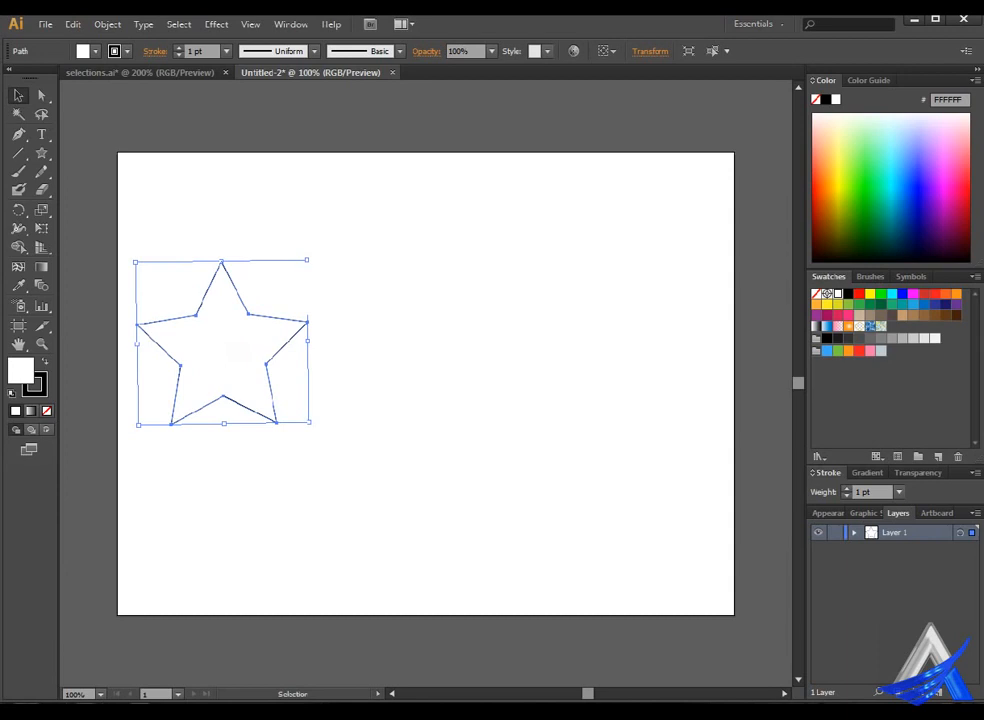
Duplicate the star twice and arrange the three stars in a horizontal row with their neighbouring tips touching.
{"action": "left_click_drag", "start_coordinate": [232, 341], "coordinate": [413, 339]}
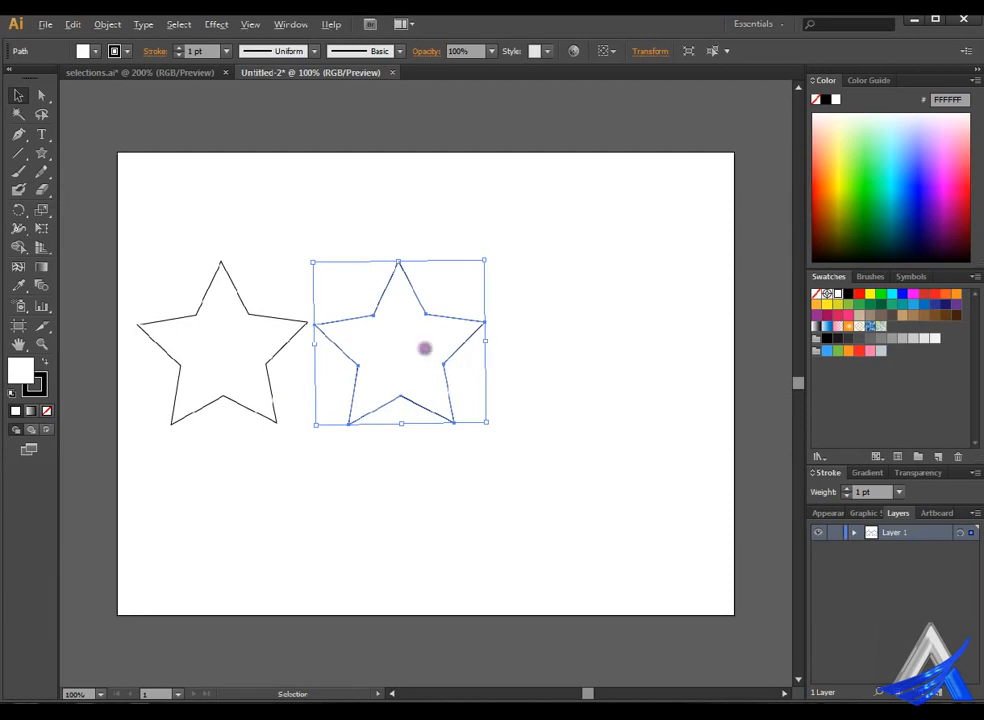
{"action": "left_click_drag", "start_coordinate": [425, 348], "coordinate": [654, 340]}
{"action": "left_click_drag", "start_coordinate": [424, 351], "coordinate": [452, 350]}
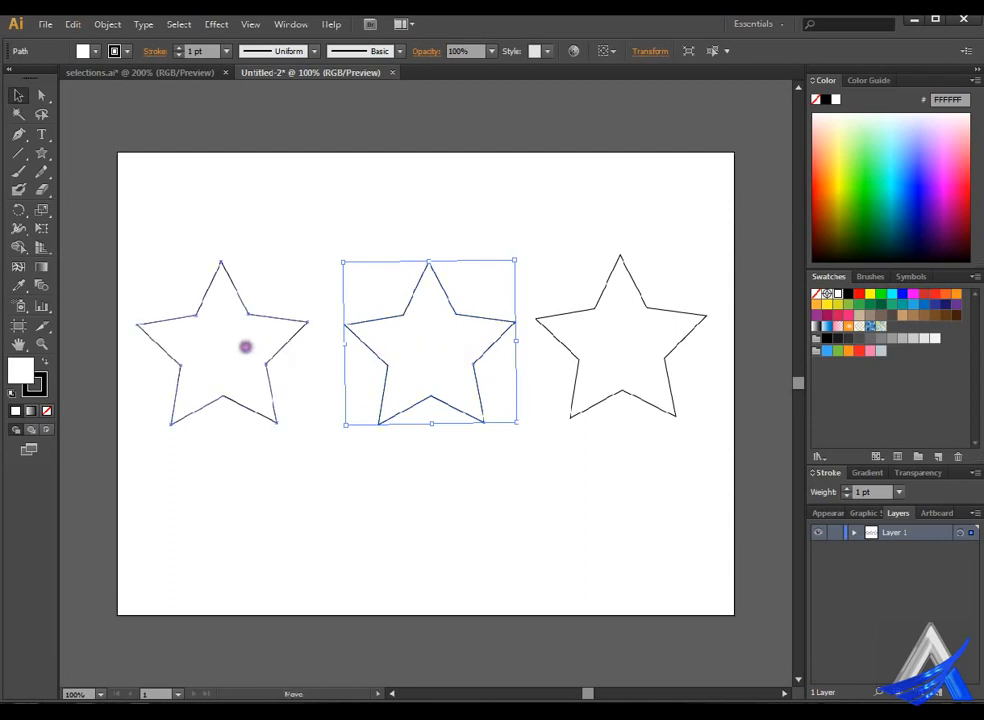
{"action": "left_click_drag", "start_coordinate": [242, 347], "coordinate": [263, 347]}
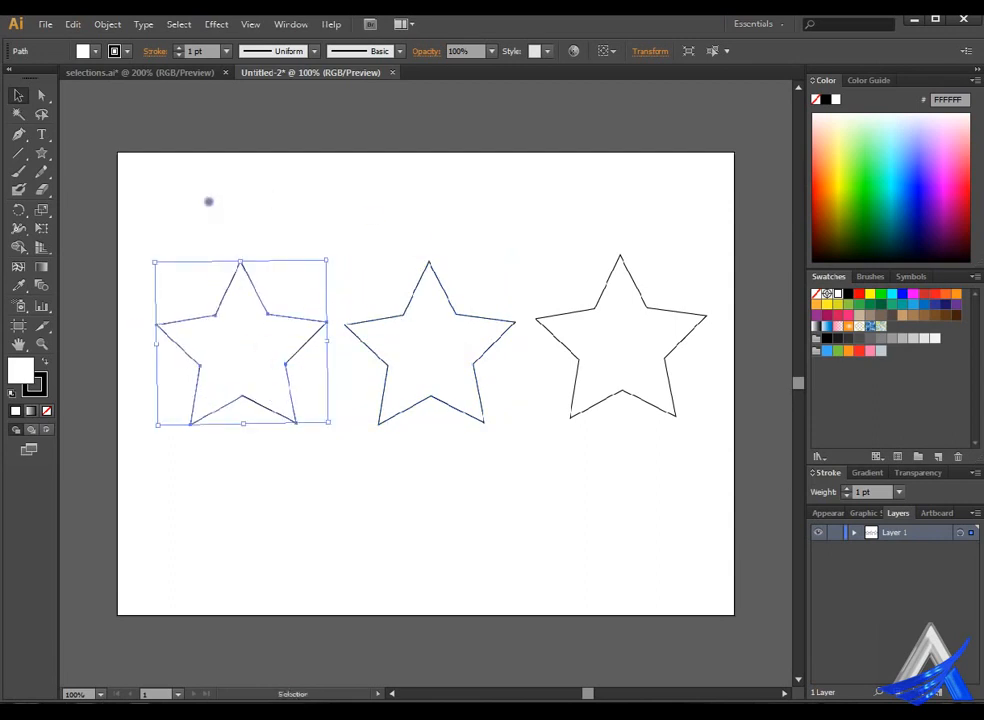
{"action": "left_click_drag", "start_coordinate": [432, 344], "coordinate": [411, 340]}
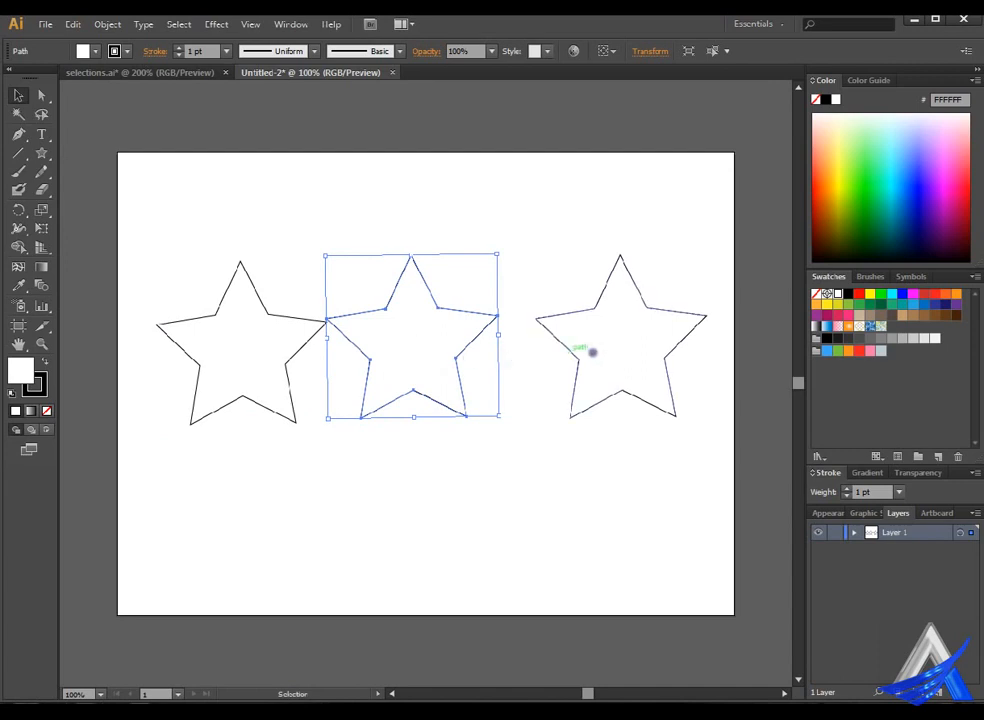
{"action": "left_click_drag", "start_coordinate": [626, 340], "coordinate": [587, 336]}
{"action": "left_click", "coordinate": [388, 228]}
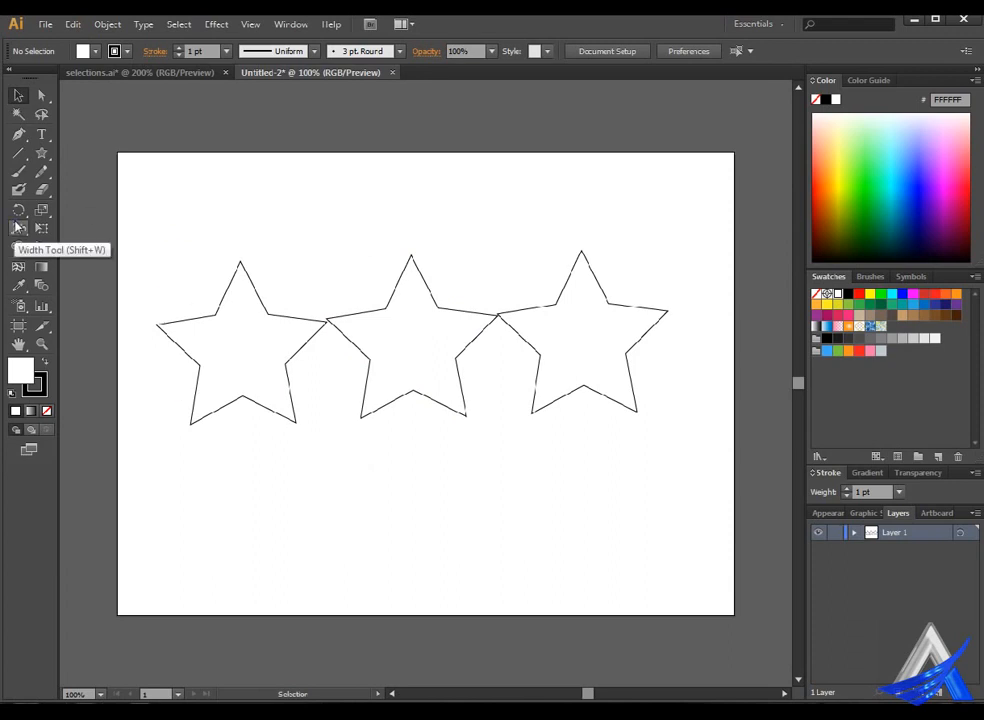
Tear off the Width tool group as a floating panel and place it above the middle star.
{"action": "left_click_drag", "start_coordinate": [18, 229], "coordinate": [181, 296]}
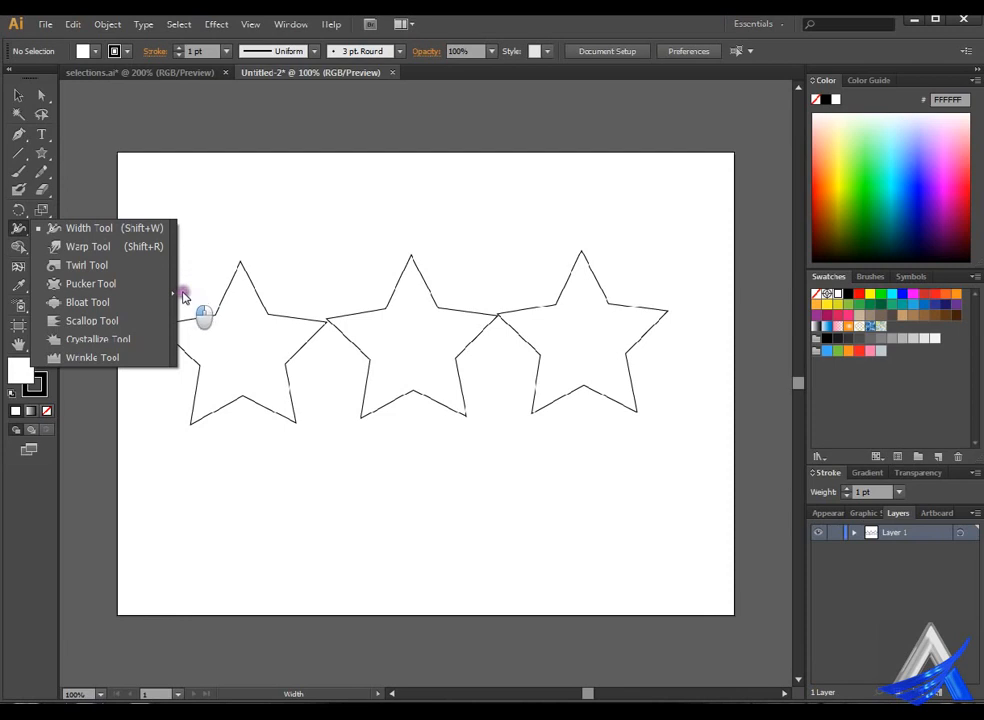
{"action": "left_click_drag", "start_coordinate": [183, 296], "coordinate": [185, 298]}
{"action": "left_click_drag", "start_coordinate": [157, 246], "coordinate": [449, 162]}
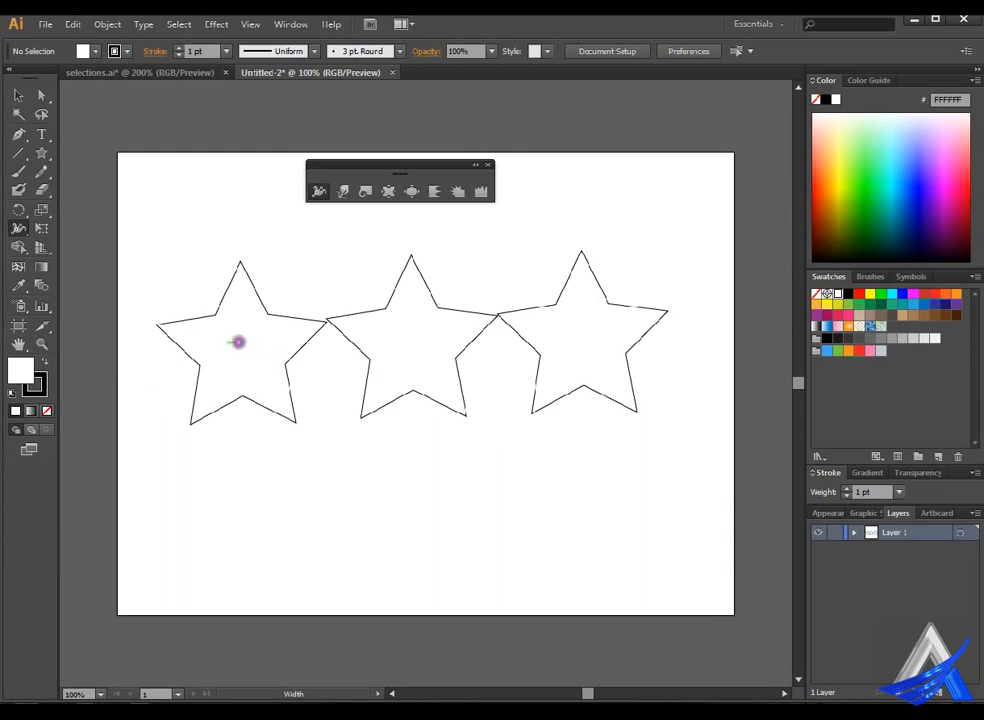
Remove the left star's stroke and fill the star with purple (662D91).
{"action": "left_click", "coordinate": [17, 91]}
{"action": "left_click", "coordinate": [252, 343]}
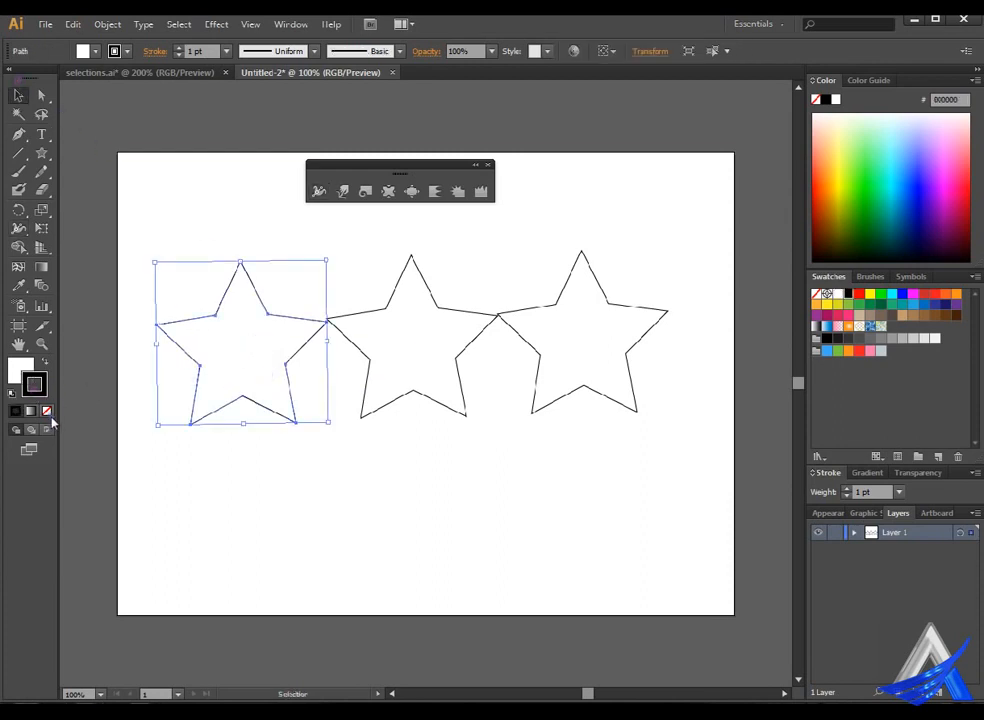
{"action": "left_click", "coordinate": [46, 410]}
{"action": "left_click", "coordinate": [15, 376]}
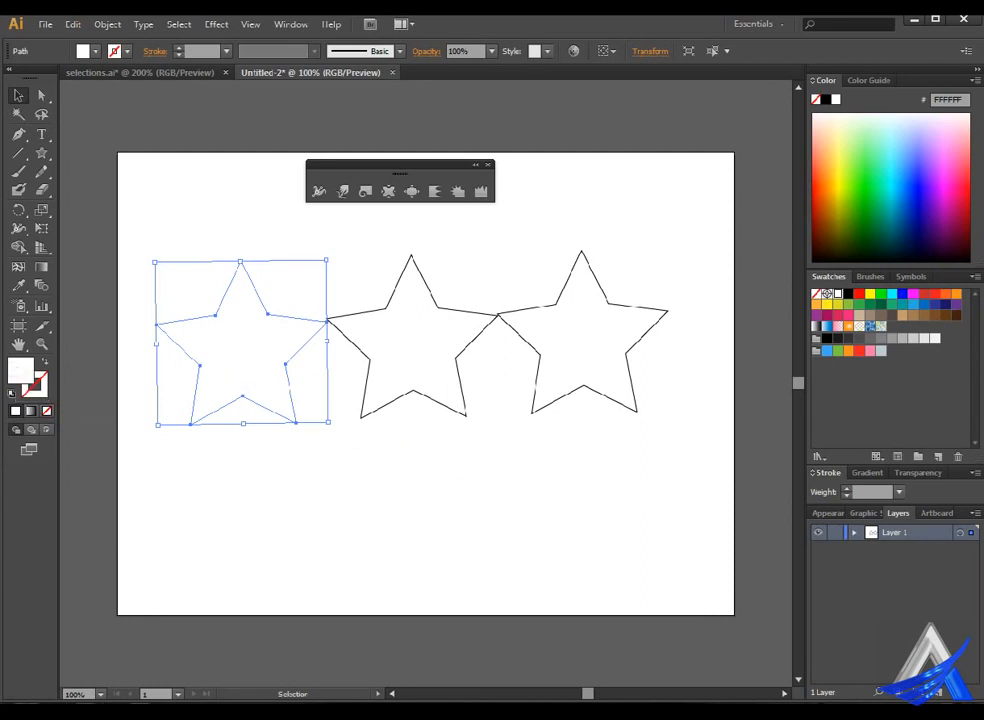
Remove the middle star's stroke and fill the star with dark green (006837).
{"action": "left_click", "coordinate": [421, 351]}
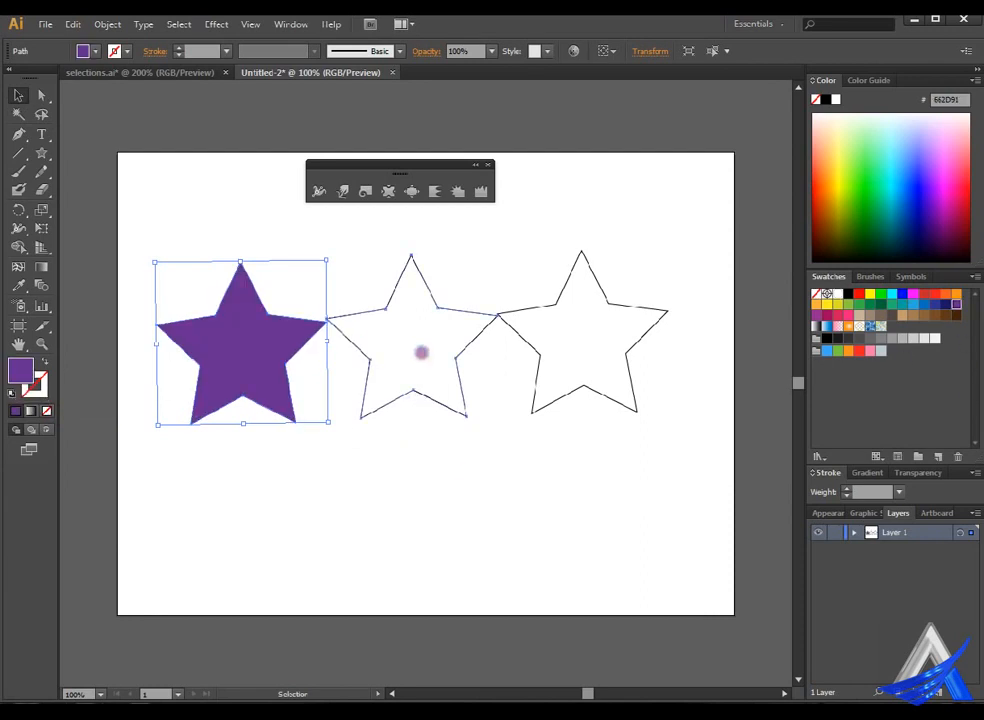
{"action": "left_click", "coordinate": [41, 389]}
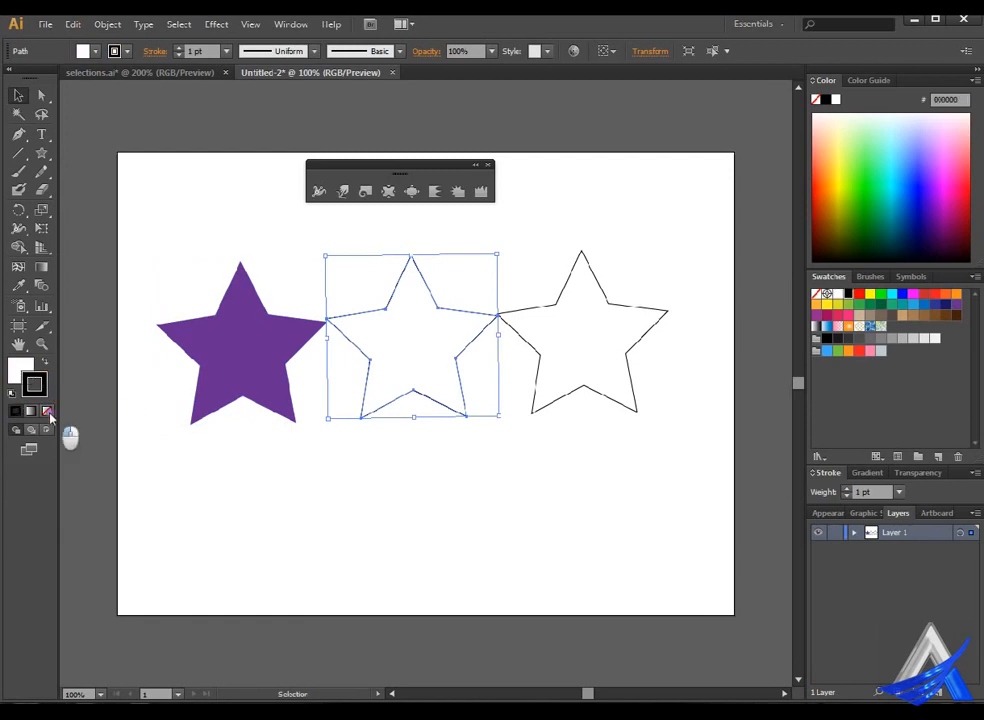
{"action": "left_click", "coordinate": [47, 411]}
{"action": "left_click", "coordinate": [16, 370]}
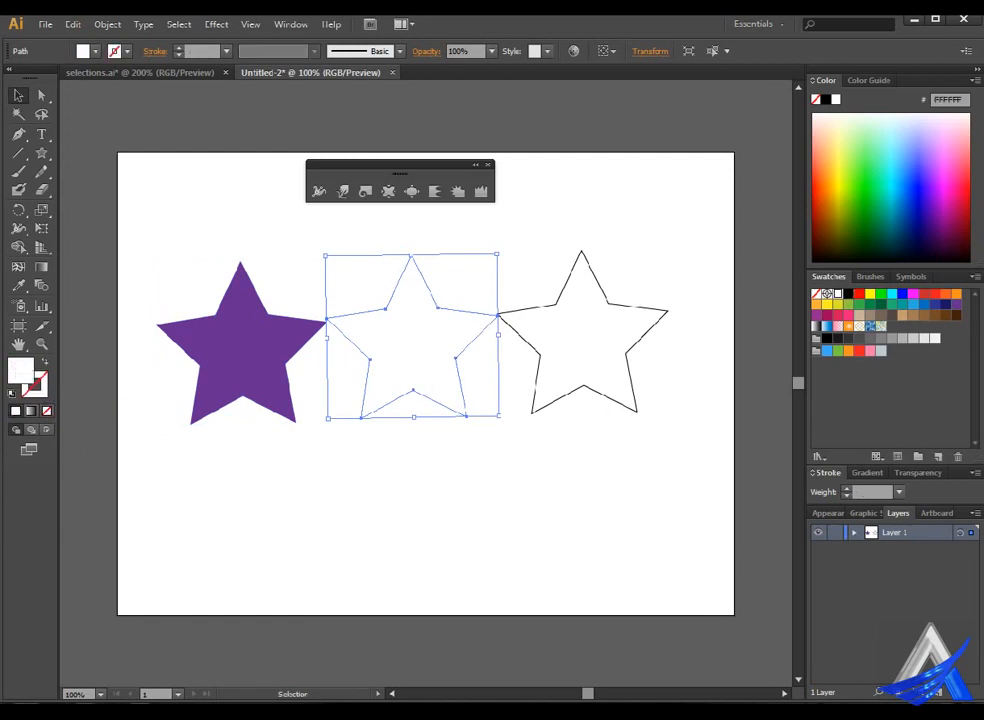
{"action": "left_click", "coordinate": [913, 293]}
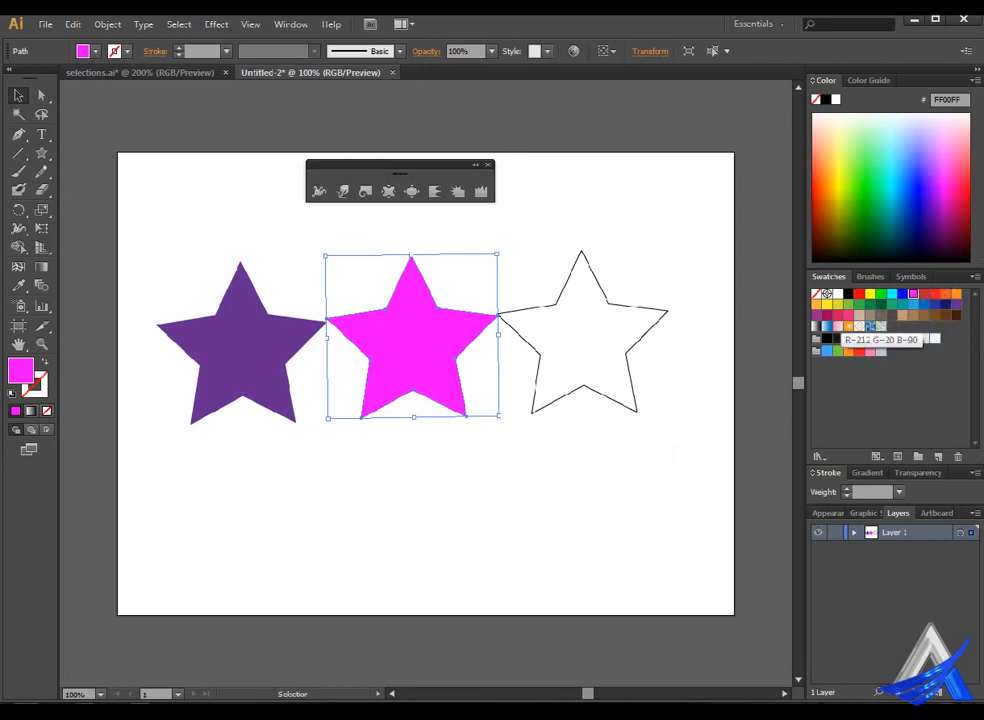
{"action": "left_click", "coordinate": [881, 304]}
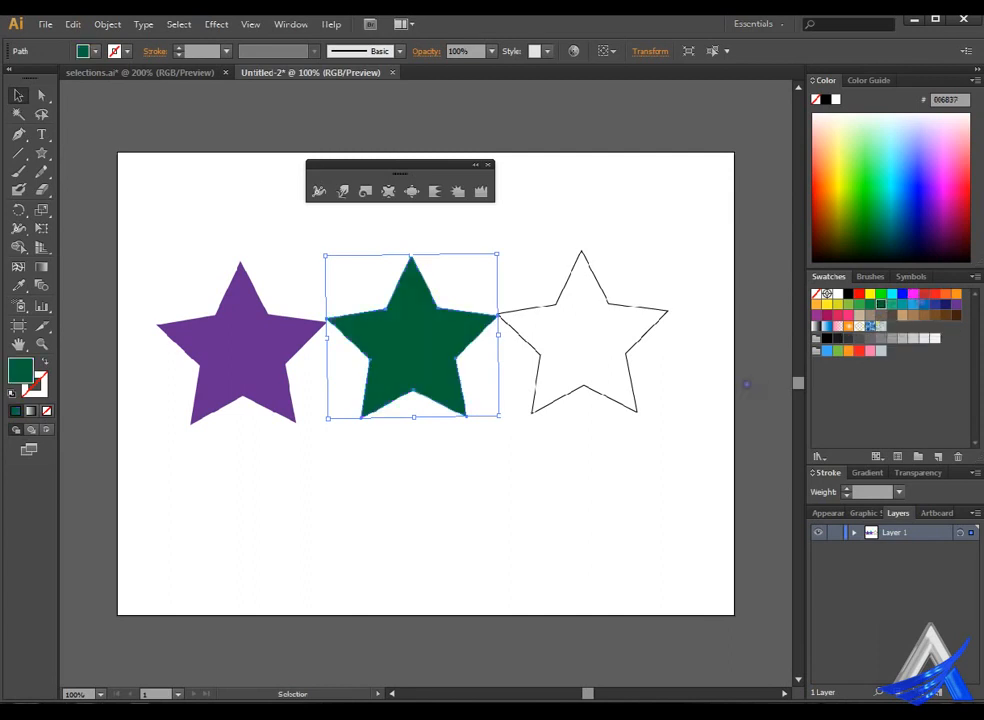
Remove the right star's stroke and fill the star with red (FF0000).
{"action": "left_click", "coordinate": [600, 328]}
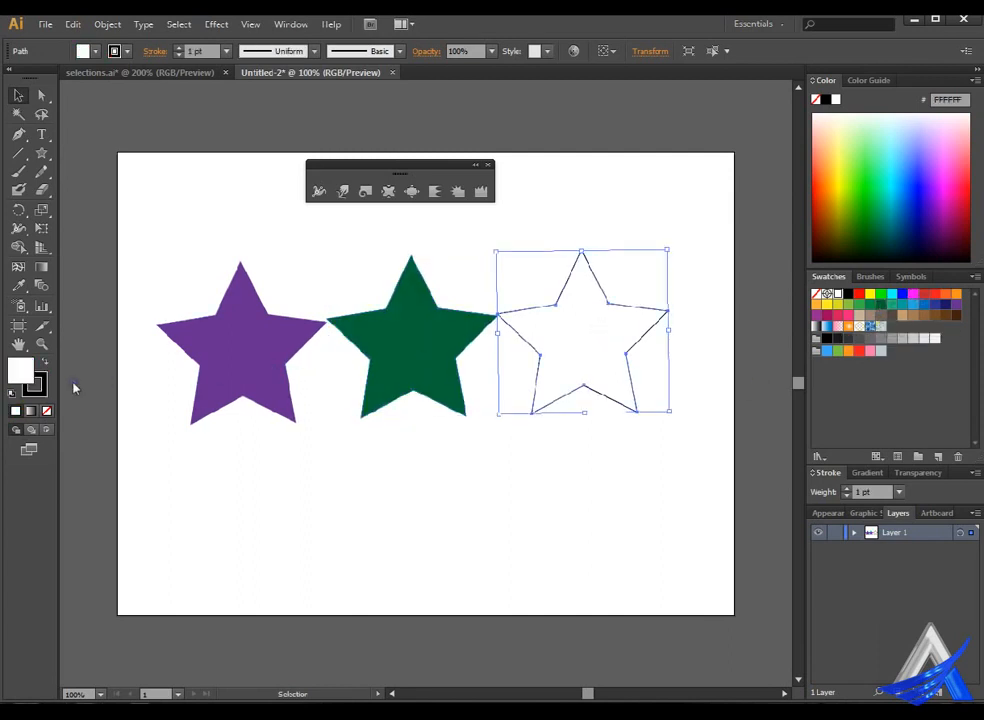
{"action": "left_click", "coordinate": [45, 411]}
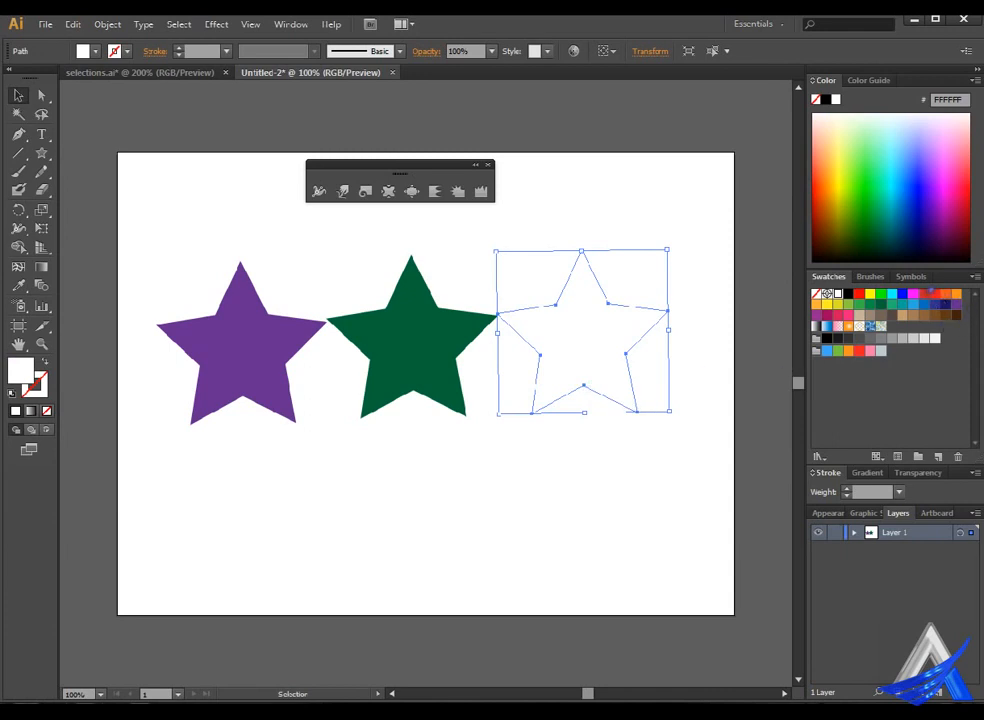
{"action": "left_click", "coordinate": [858, 294]}
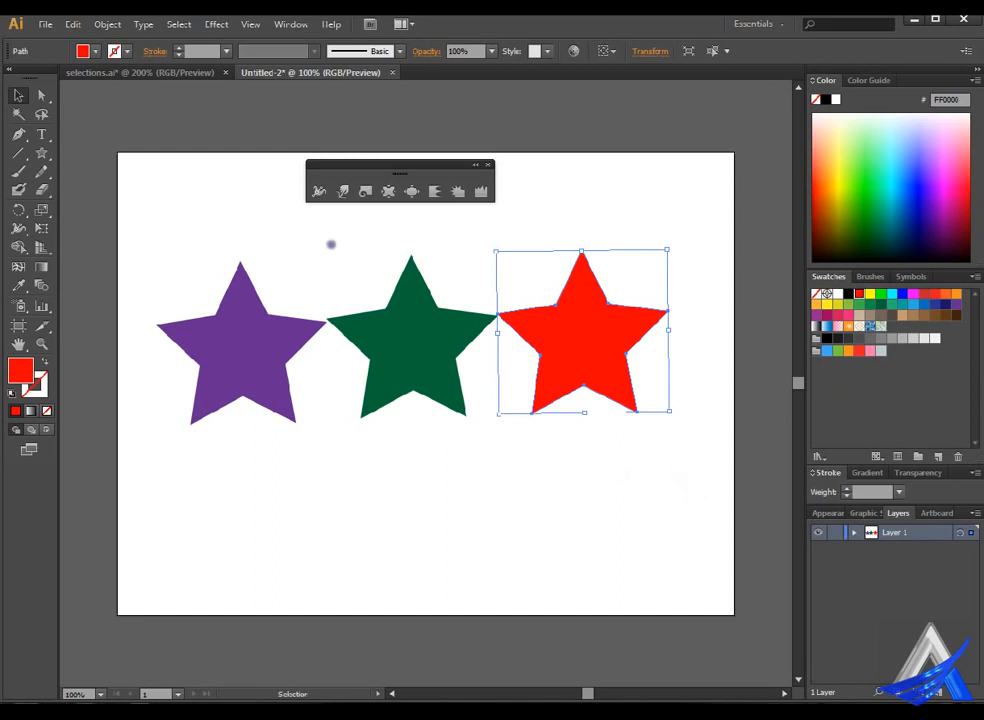
Warp the purple star's inner corners inward with the Warp tool to give its upper and right arms a petal shape.
{"action": "left_click", "coordinate": [320, 191]}
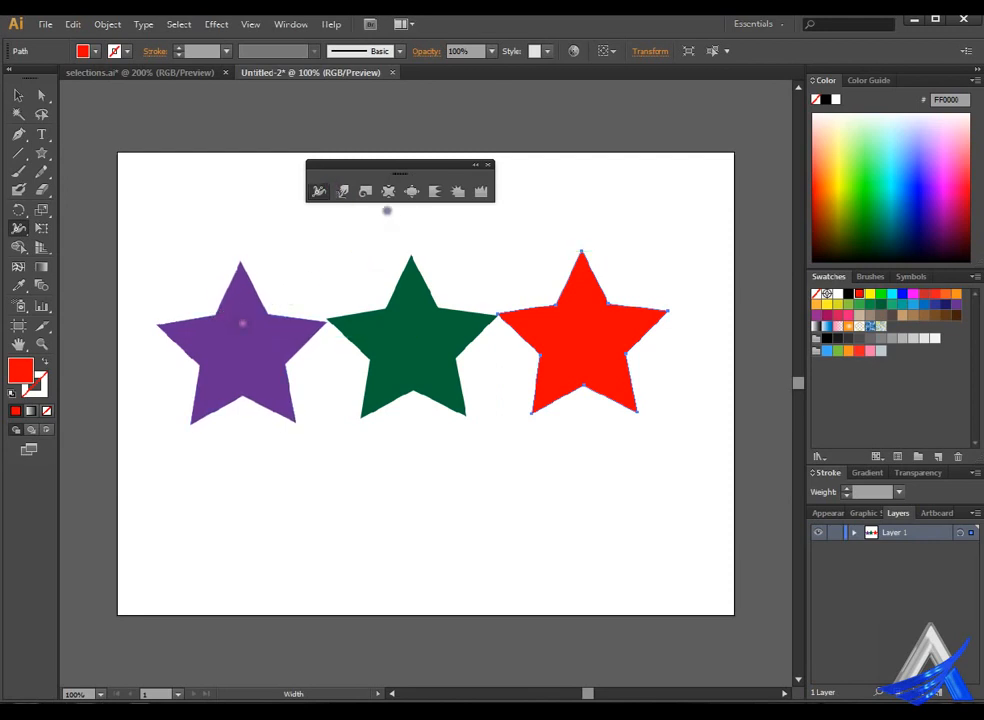
{"action": "left_click", "coordinate": [343, 191]}
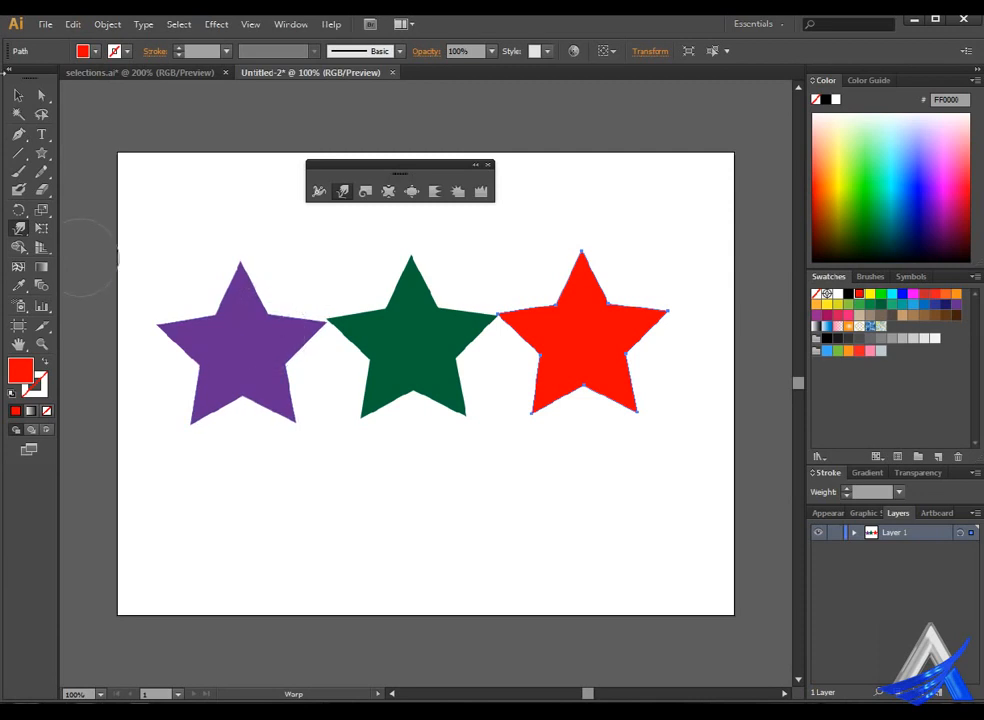
{"action": "left_click", "coordinate": [18, 95]}
{"action": "left_click", "coordinate": [247, 333]}
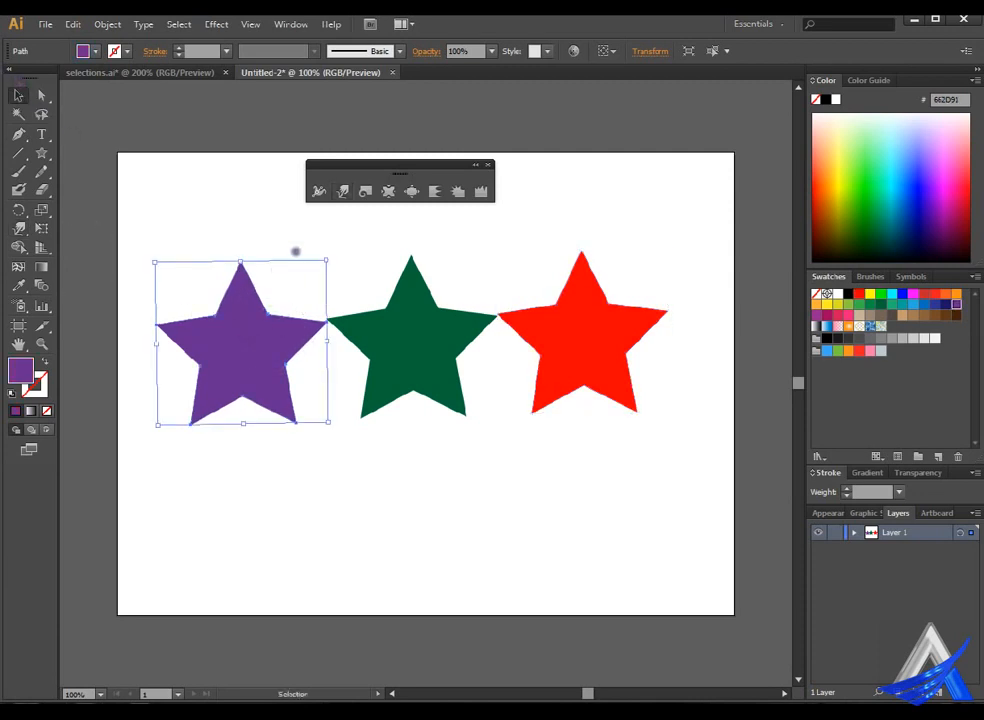
{"action": "left_click", "coordinate": [343, 191]}
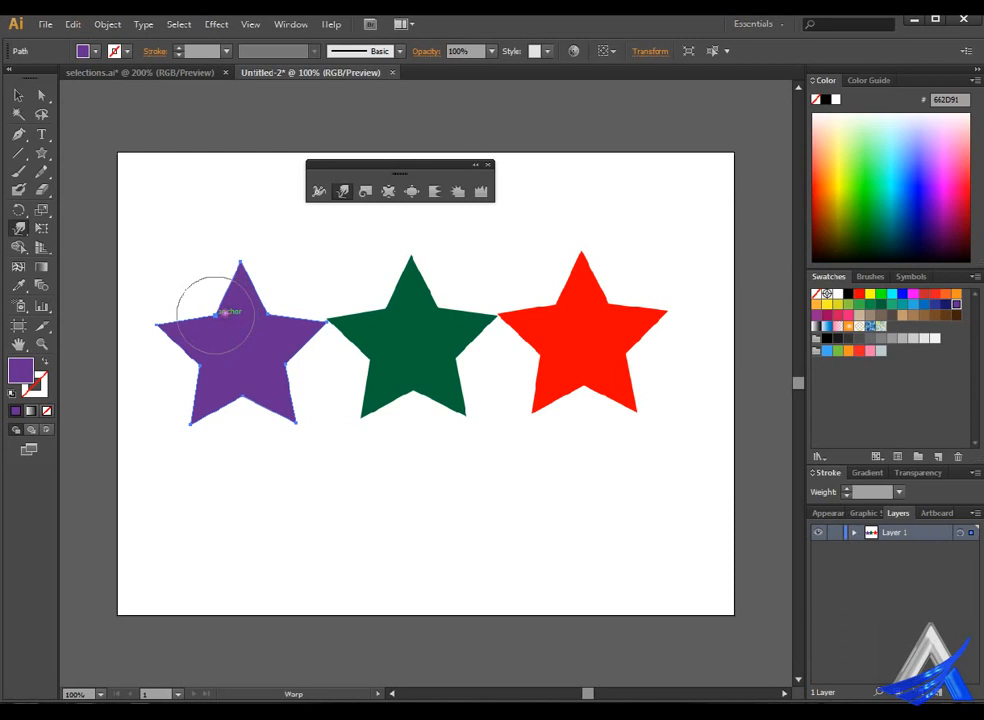
{"action": "mouse_move", "coordinate": [216, 312]}
{"action": "left_mouse_down"}
{"action": "mouse_move", "coordinate": [258, 356]}
{"action": "mouse_move", "coordinate": [246, 406]}
{"action": "mouse_move", "coordinate": [275, 373]}
{"action": "mouse_move", "coordinate": [294, 369]}
{"action": "mouse_move", "coordinate": [255, 347]}
{"action": "mouse_move", "coordinate": [268, 312]}
{"action": "mouse_move", "coordinate": [241, 360]}
{"action": "left_mouse_up"}
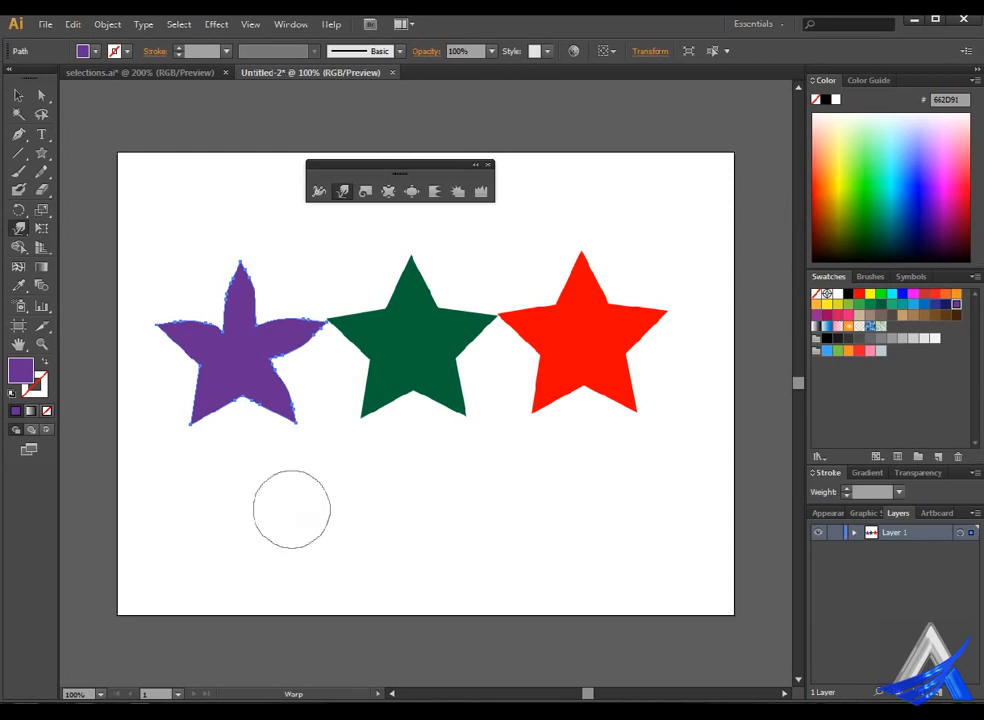
Twirl the left side and the upper right part of the purple star into spirals.
{"action": "left_click", "coordinate": [386, 191]}
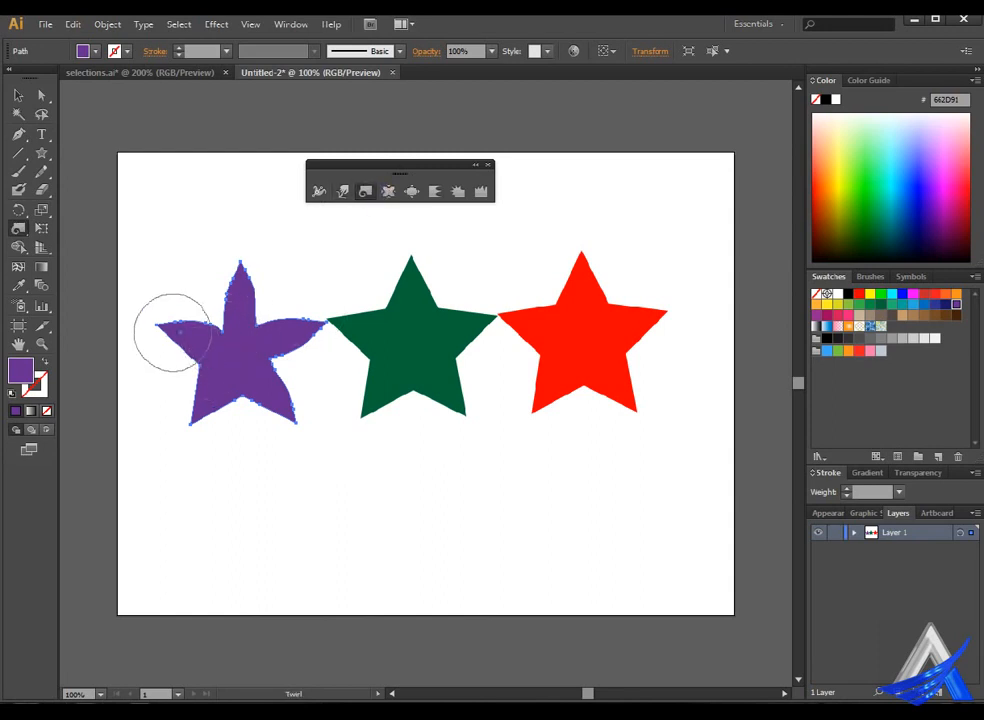
{"action": "mouse_move", "coordinate": [172, 332]}
{"action": "left_mouse_down"}
{"action": "mouse_move", "coordinate": [219, 367]}
{"action": "mouse_move", "coordinate": [226, 398]}
{"action": "left_mouse_up"}
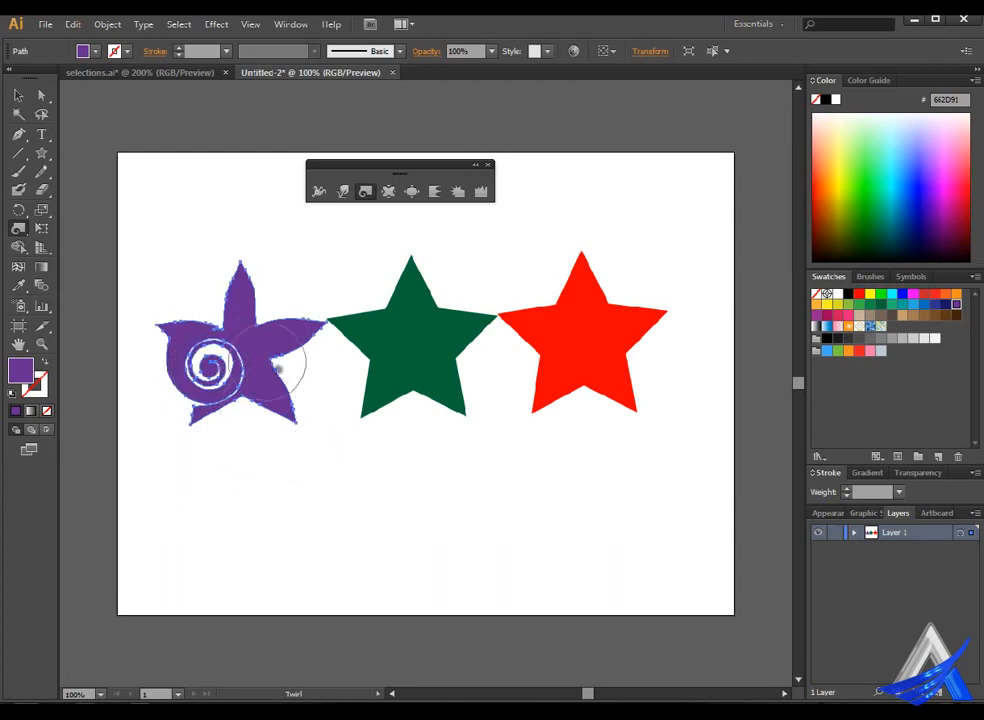
{"action": "left_click_drag", "start_coordinate": [262, 318], "coordinate": [296, 410]}
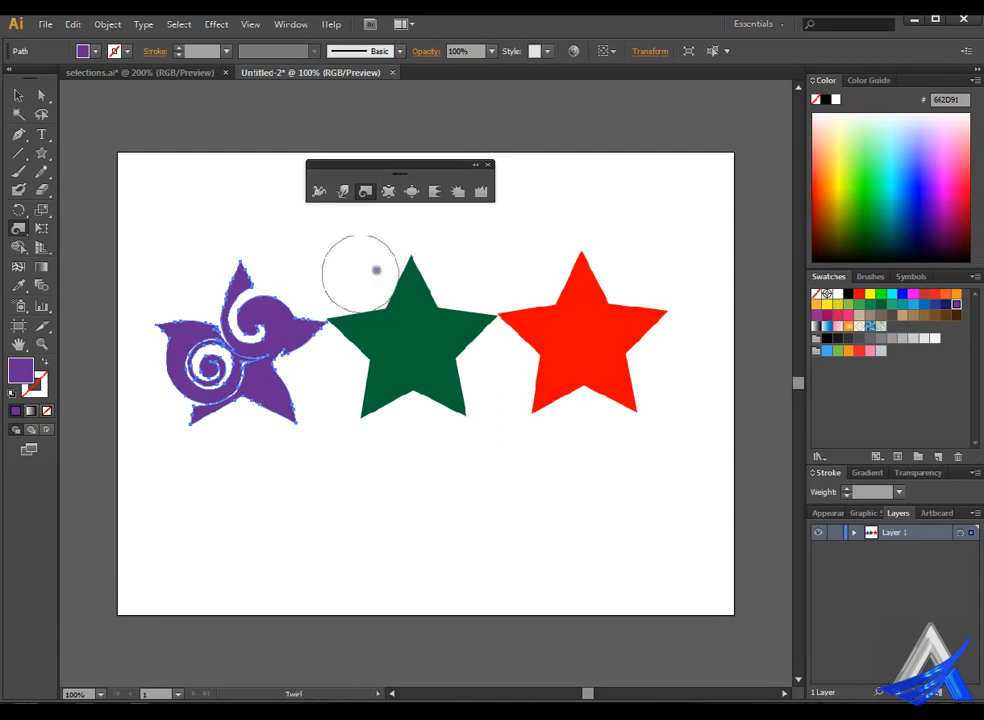
Pucker the green star's inner corners toward its centre to form five narrow leaf-like arms.
{"action": "left_click", "coordinate": [410, 191]}
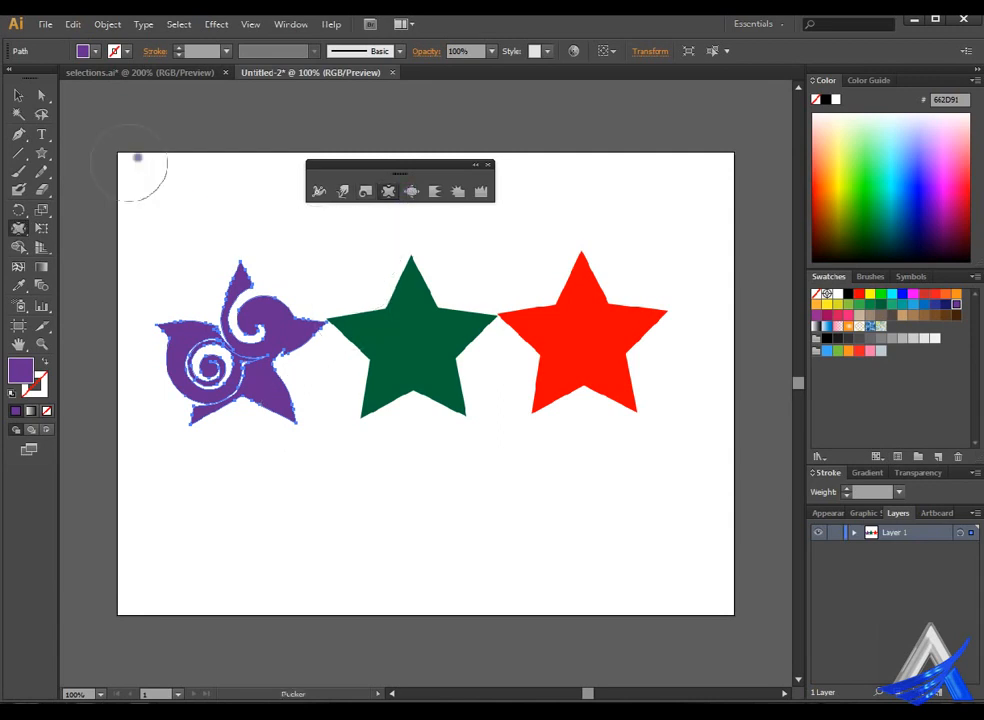
{"action": "left_click", "coordinate": [19, 96]}
{"action": "left_click", "coordinate": [415, 330]}
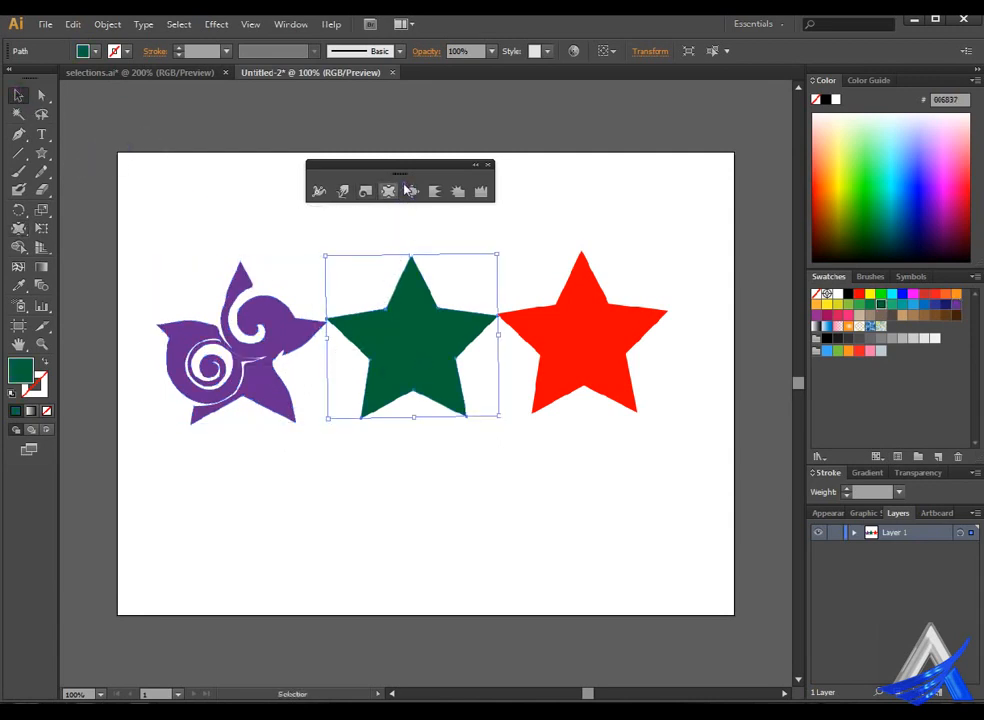
{"action": "left_click", "coordinate": [388, 191]}
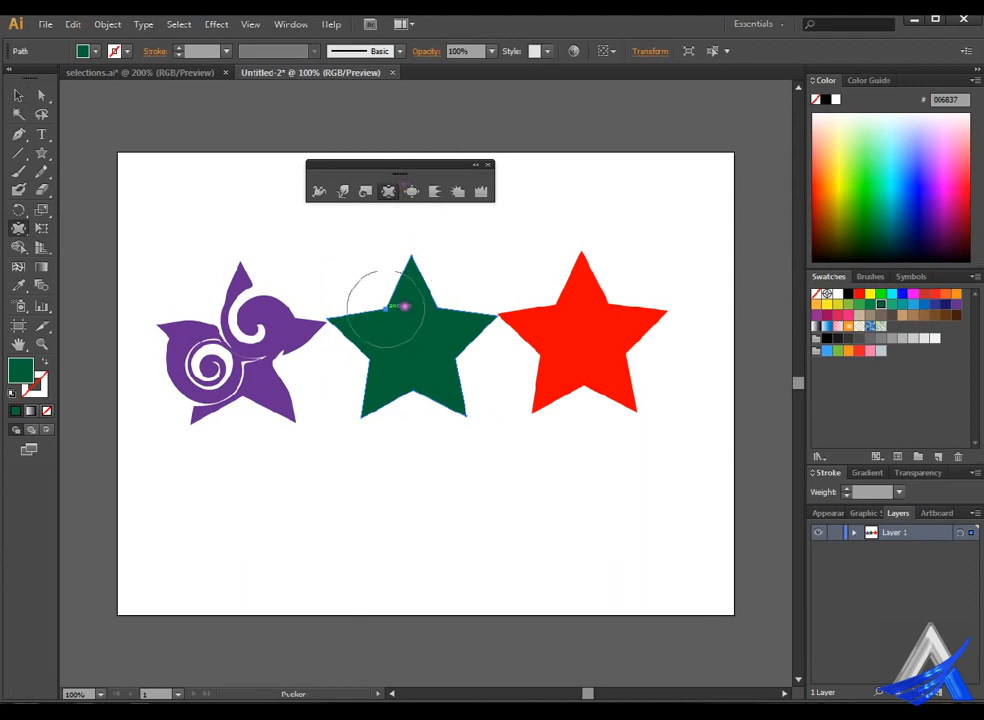
{"action": "mouse_move", "coordinate": [404, 306]}
{"action": "left_mouse_down"}
{"action": "mouse_move", "coordinate": [427, 336]}
{"action": "mouse_move", "coordinate": [417, 417]}
{"action": "mouse_move", "coordinate": [426, 336]}
{"action": "mouse_move", "coordinate": [474, 358]}
{"action": "mouse_move", "coordinate": [437, 340]}
{"action": "mouse_move", "coordinate": [448, 322]}
{"action": "left_mouse_up"}
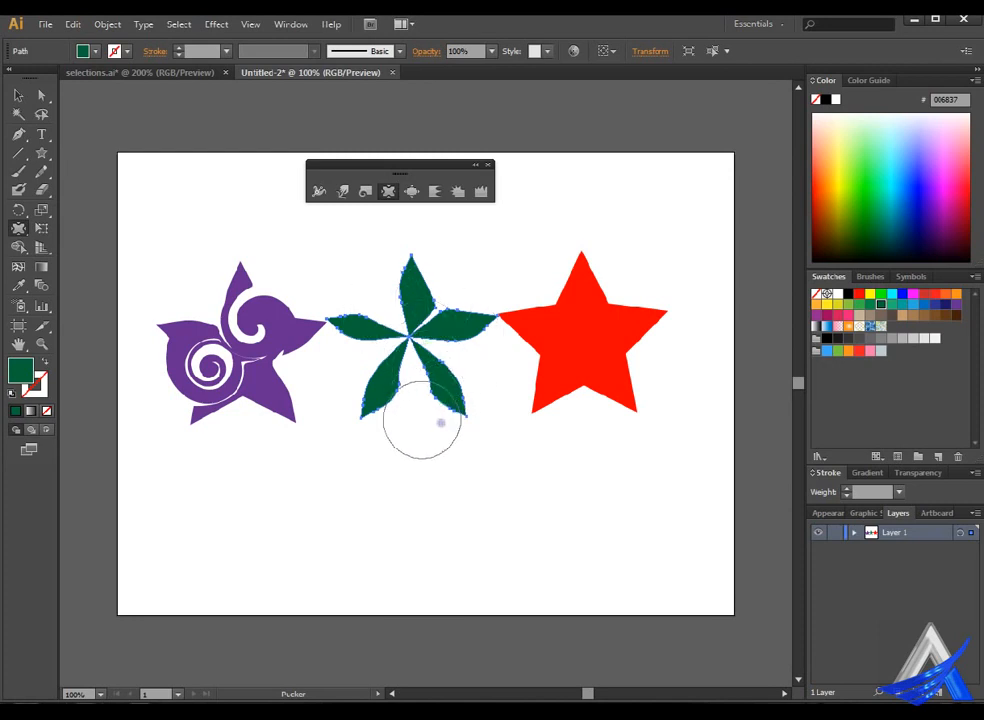
Bloat the tip of the green star's right arm into a rounded end with the Bloat tool.
{"action": "left_click", "coordinate": [411, 191]}
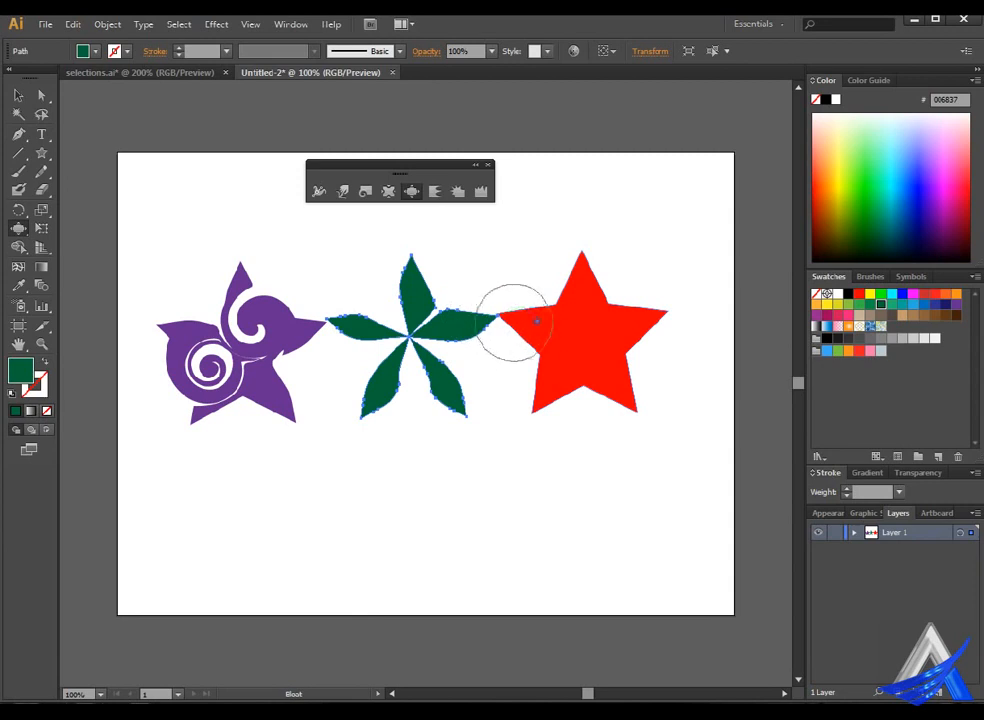
{"action": "mouse_move", "coordinate": [502, 315]}
{"action": "left_mouse_down"}
{"action": "mouse_move", "coordinate": [527, 319]}
{"action": "mouse_move", "coordinate": [545, 307]}
{"action": "mouse_move", "coordinate": [483, 301]}
{"action": "left_mouse_up"}
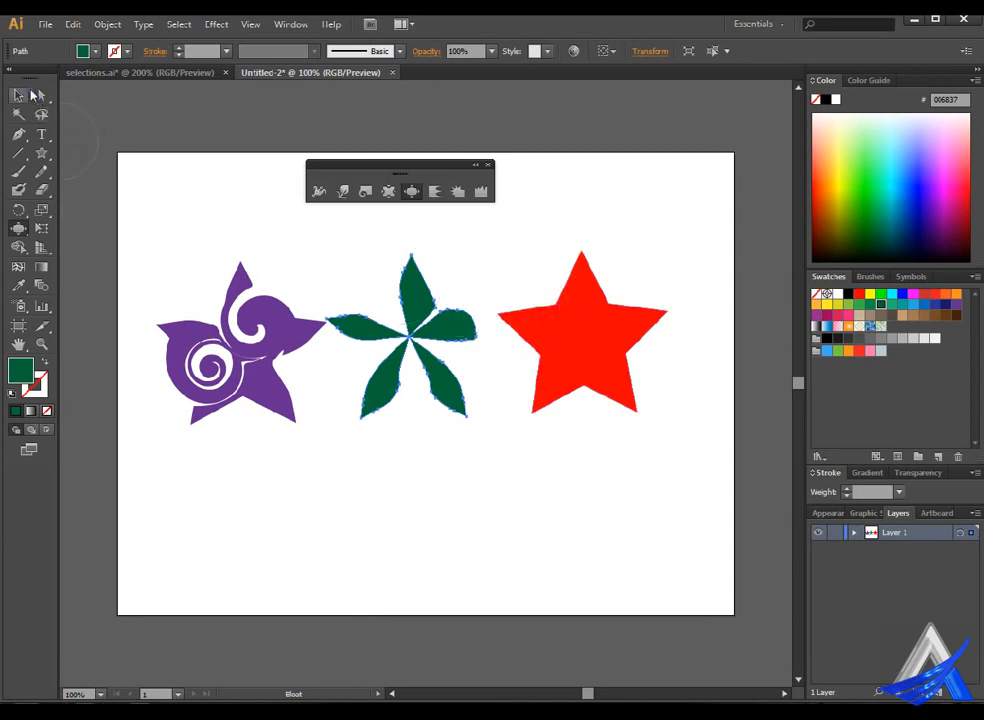
Select the red star and bloat its top arm into a large round lobe.
{"action": "left_click", "coordinate": [23, 90]}
{"action": "left_click", "coordinate": [587, 339]}
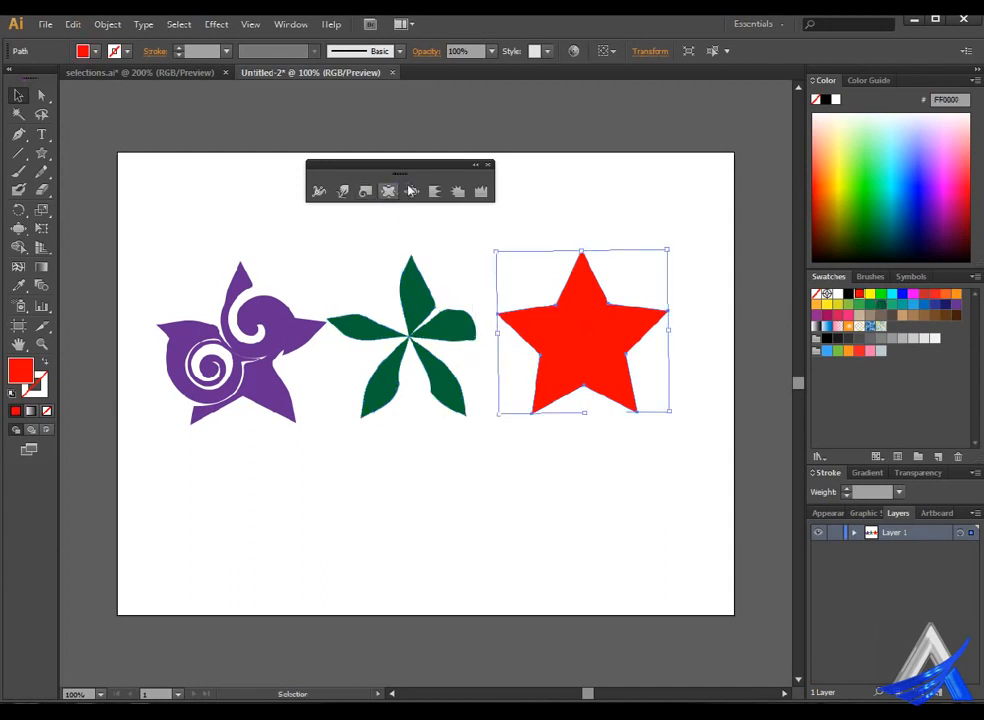
{"action": "left_click", "coordinate": [411, 191]}
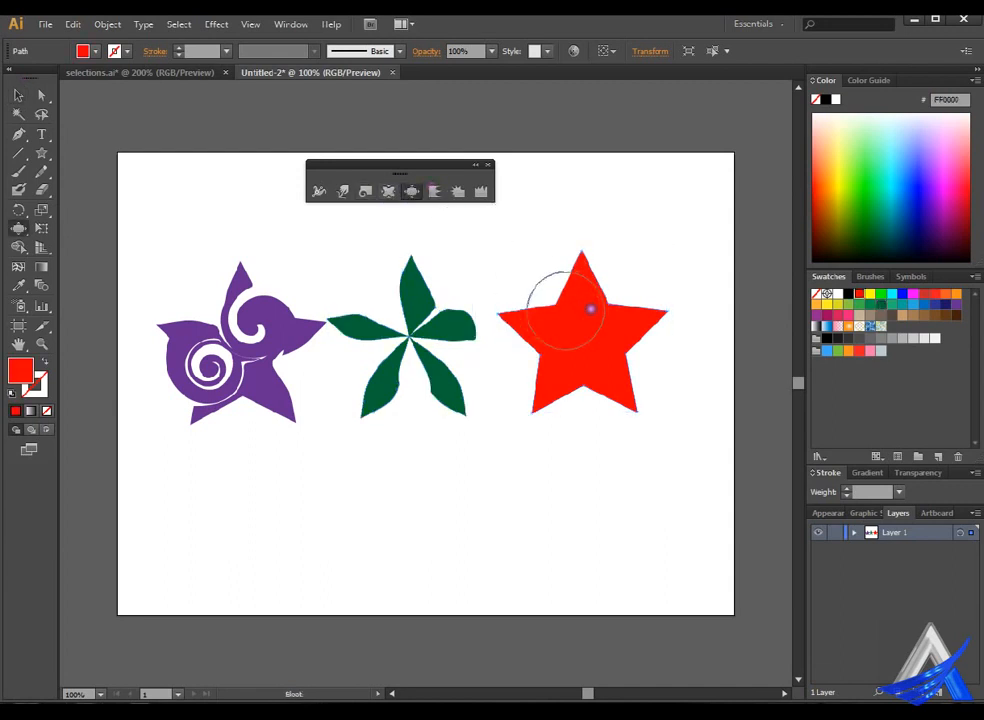
{"action": "mouse_move", "coordinate": [590, 309]}
{"action": "left_mouse_down"}
{"action": "mouse_move", "coordinate": [608, 272]}
{"action": "mouse_move", "coordinate": [607, 235]}
{"action": "mouse_move", "coordinate": [619, 227]}
{"action": "mouse_move", "coordinate": [637, 245]}
{"action": "mouse_move", "coordinate": [637, 270]}
{"action": "left_mouse_up"}
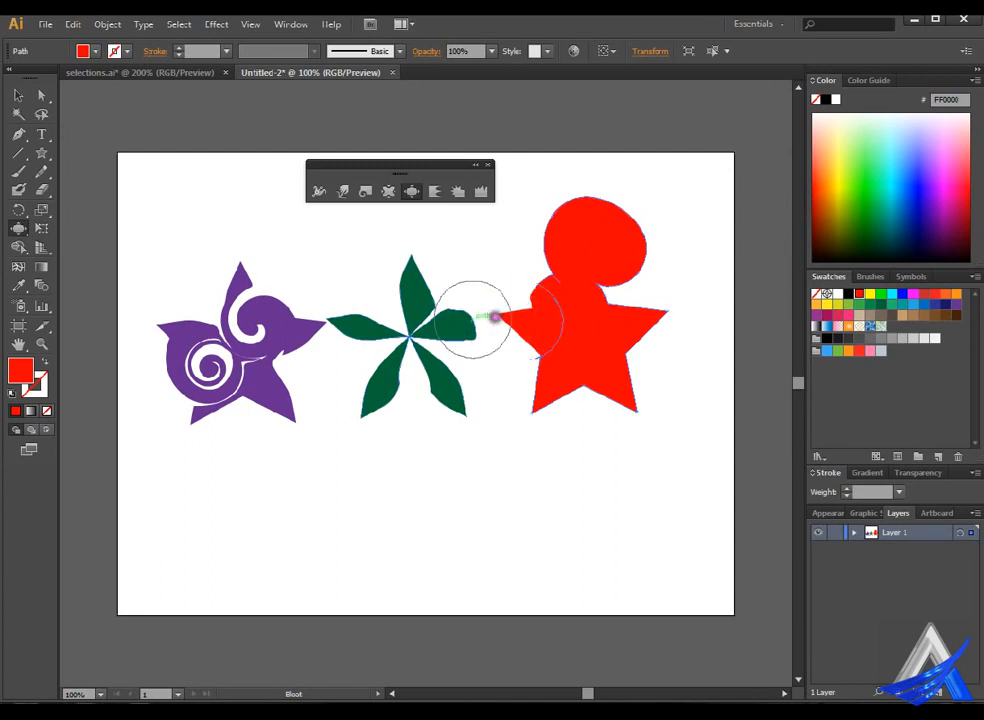
Try to bloat the red star's left, right and lower-left arms into round lobes.
{"action": "mouse_move", "coordinate": [479, 318]}
{"action": "left_mouse_down"}
{"action": "mouse_move", "coordinate": [577, 333]}
{"action": "mouse_move", "coordinate": [562, 323]}
{"action": "mouse_move", "coordinate": [588, 320]}
{"action": "mouse_move", "coordinate": [536, 318]}
{"action": "left_mouse_up"}
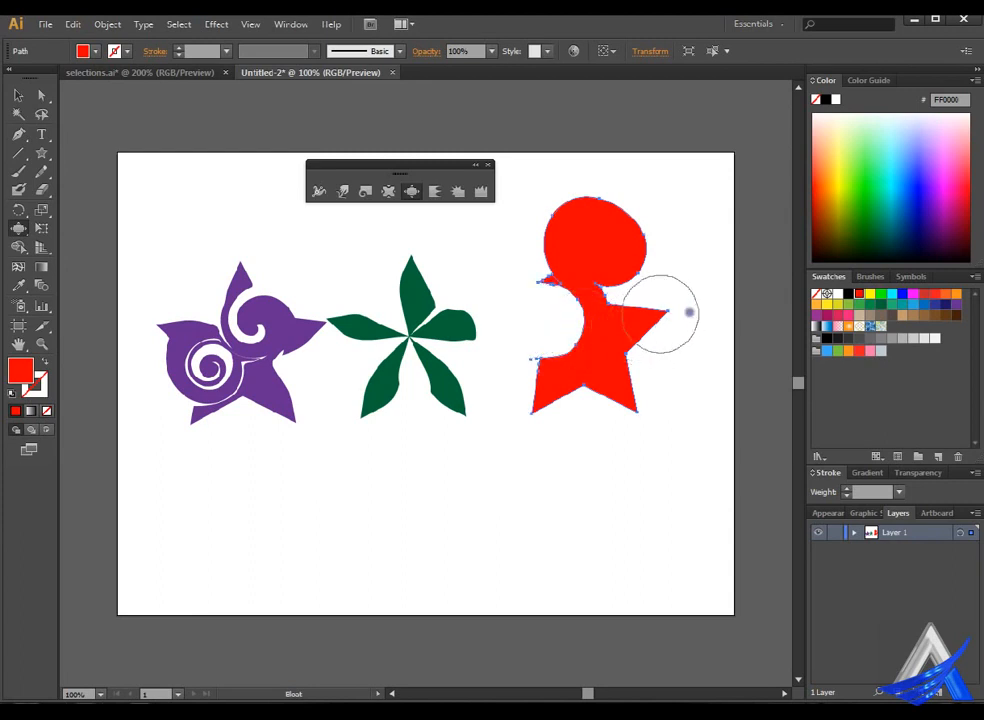
{"action": "mouse_move", "coordinate": [694, 307]}
{"action": "left_mouse_down"}
{"action": "mouse_move", "coordinate": [632, 315]}
{"action": "mouse_move", "coordinate": [713, 325]}
{"action": "left_mouse_up"}
{"action": "left_click_drag", "start_coordinate": [562, 320], "coordinate": [562, 320]}
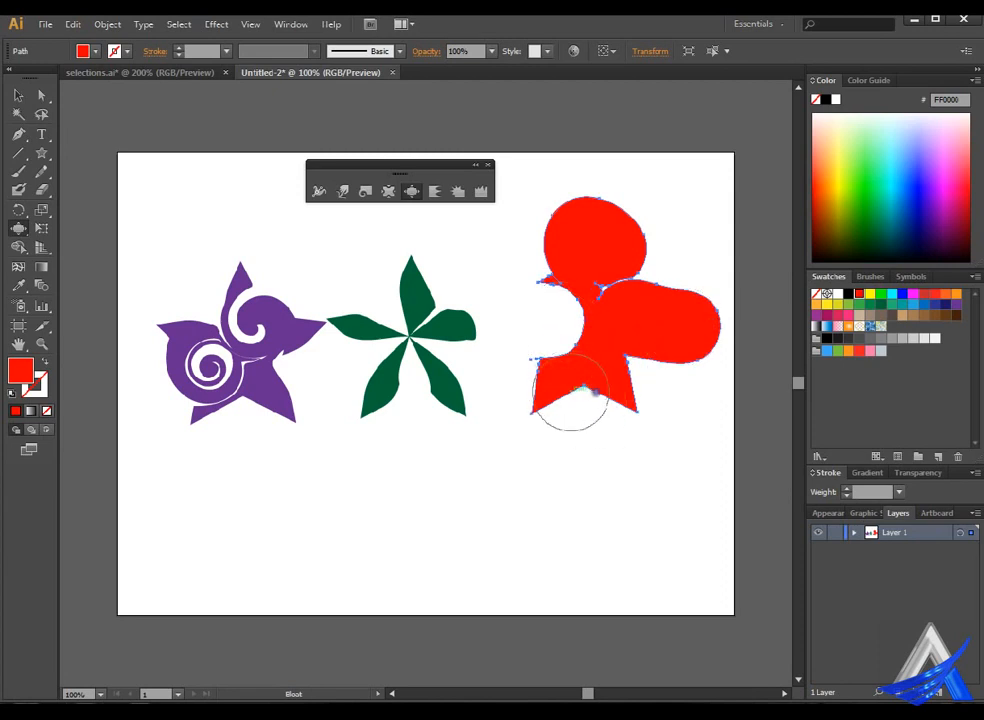
{"action": "mouse_move", "coordinate": [531, 413]}
{"action": "left_mouse_down"}
{"action": "mouse_move", "coordinate": [518, 413]}
{"action": "mouse_move", "coordinate": [538, 410]}
{"action": "mouse_move", "coordinate": [545, 391]}
{"action": "mouse_move", "coordinate": [542, 413]}
{"action": "mouse_move", "coordinate": [501, 417]}
{"action": "mouse_move", "coordinate": [522, 412]}
{"action": "left_mouse_up"}
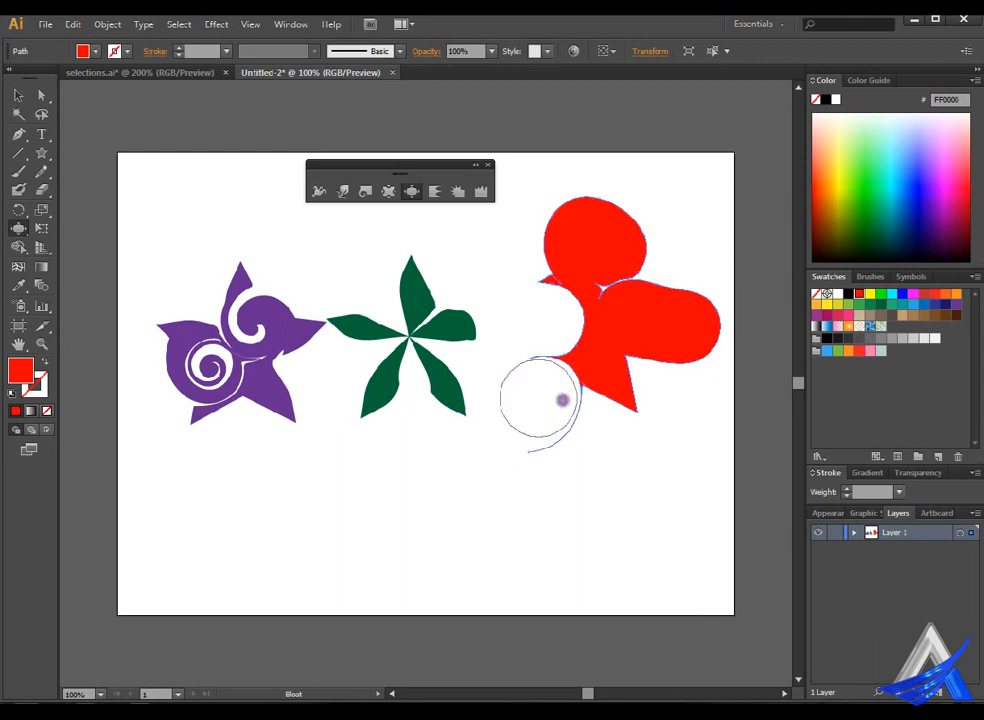
{"action": "mouse_move", "coordinate": [571, 367]}
{"action": "left_mouse_down"}
{"action": "mouse_move", "coordinate": [560, 395]}
{"action": "mouse_move", "coordinate": [567, 406]}
{"action": "mouse_move", "coordinate": [632, 404]}
{"action": "mouse_move", "coordinate": [600, 426]}
{"action": "left_mouse_up"}
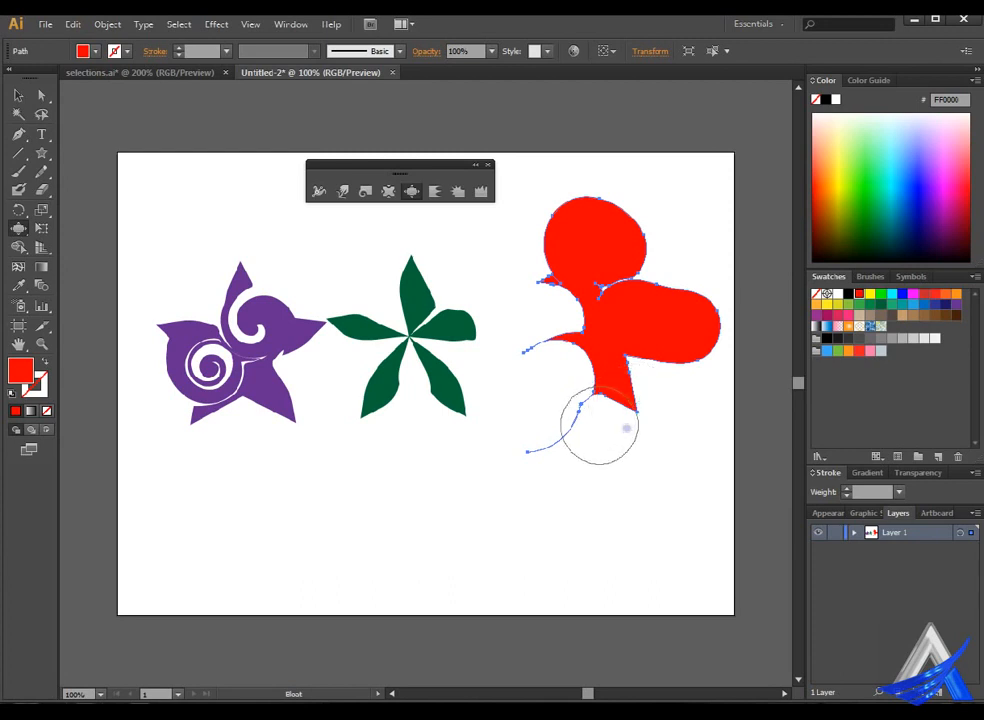
Undo the Bloat strokes on the red star's side and lower arms, keeping its round top lobe.
{"action": "key", "text": "ctrl+z"}
{"action": "key", "text": "ctrl+z"}
{"action": "key", "text": "ctrl+z"}
{"action": "key", "text": "ctrl+z"}
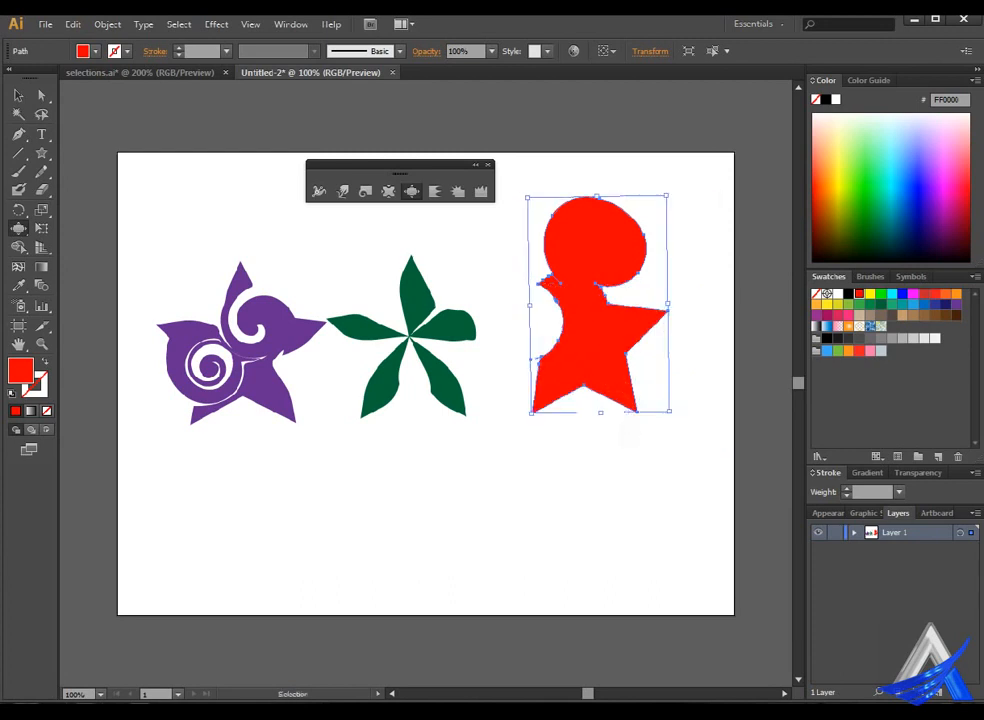
{"action": "key", "text": "ctrl+z"}
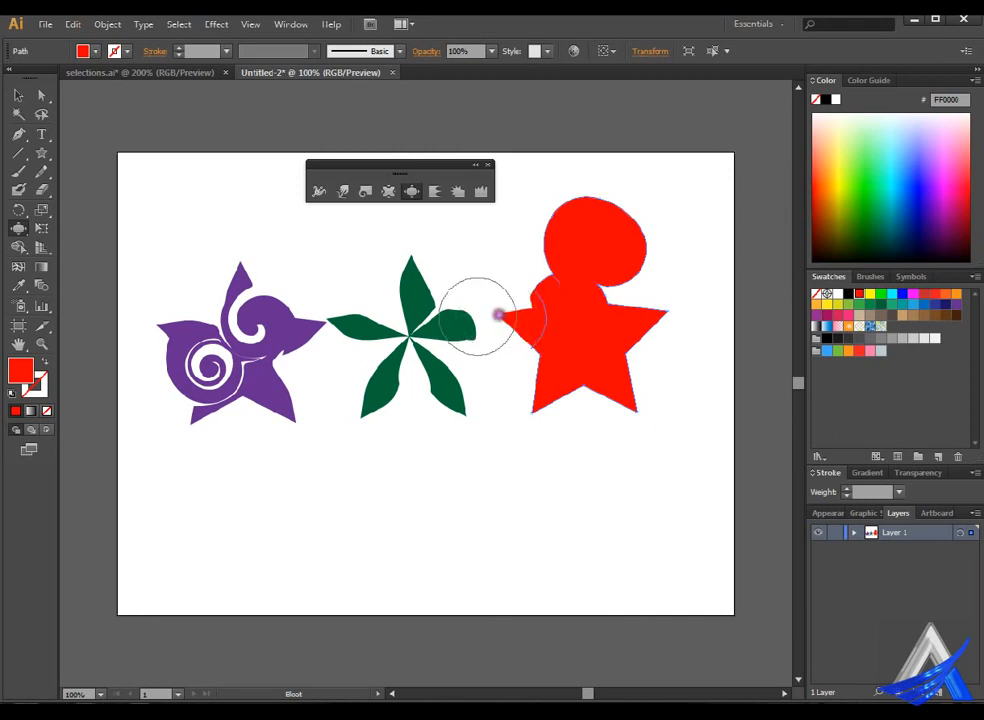
{"action": "left_click", "coordinate": [499, 314]}
{"action": "key", "text": "ctrl+z"}
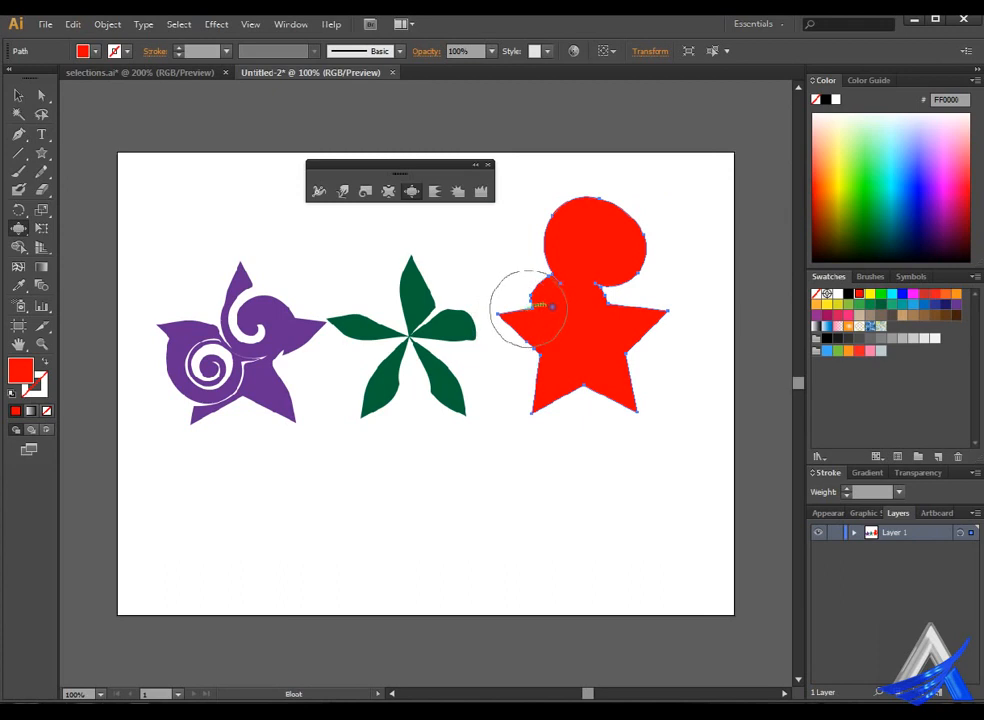
Bloat the red star's left, right and two lower arms into rounded petals.
{"action": "left_click", "coordinate": [513, 318]}
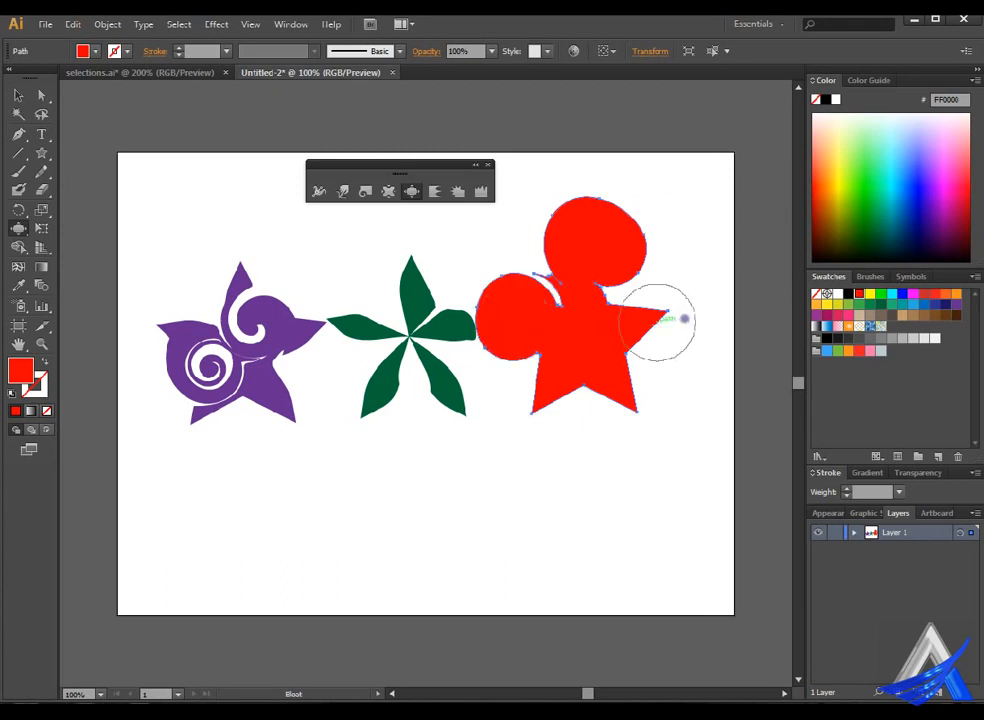
{"action": "left_click_drag", "start_coordinate": [634, 300], "coordinate": [683, 328]}
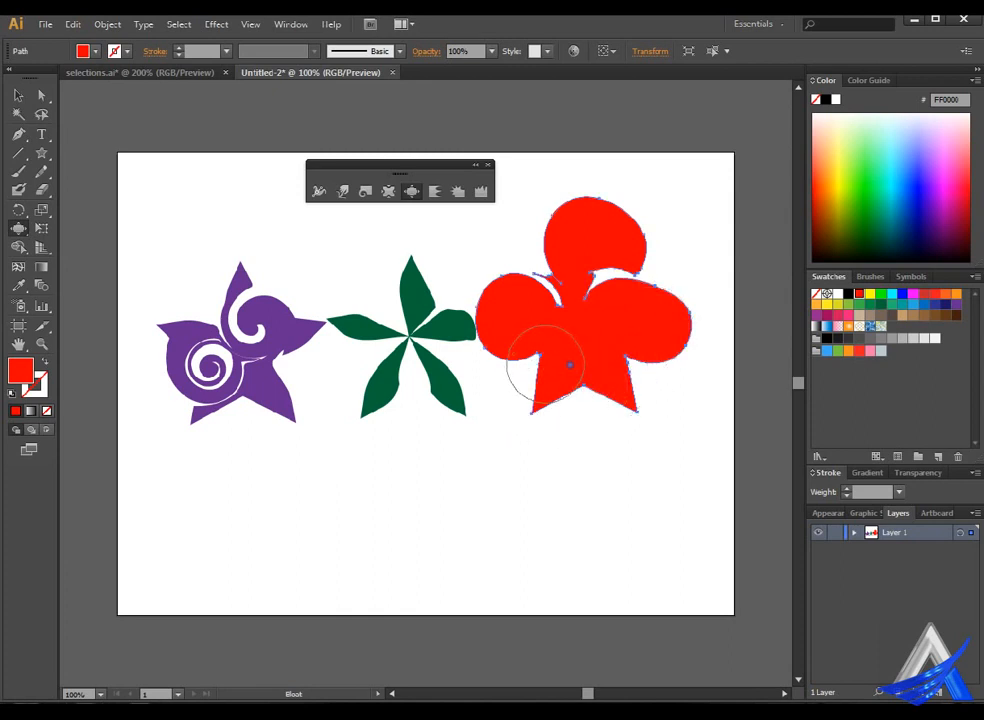
{"action": "mouse_move", "coordinate": [540, 355]}
{"action": "left_mouse_down"}
{"action": "mouse_move", "coordinate": [564, 376]}
{"action": "mouse_move", "coordinate": [546, 421]}
{"action": "mouse_move", "coordinate": [546, 405]}
{"action": "mouse_move", "coordinate": [577, 388]}
{"action": "mouse_move", "coordinate": [529, 404]}
{"action": "left_mouse_up"}
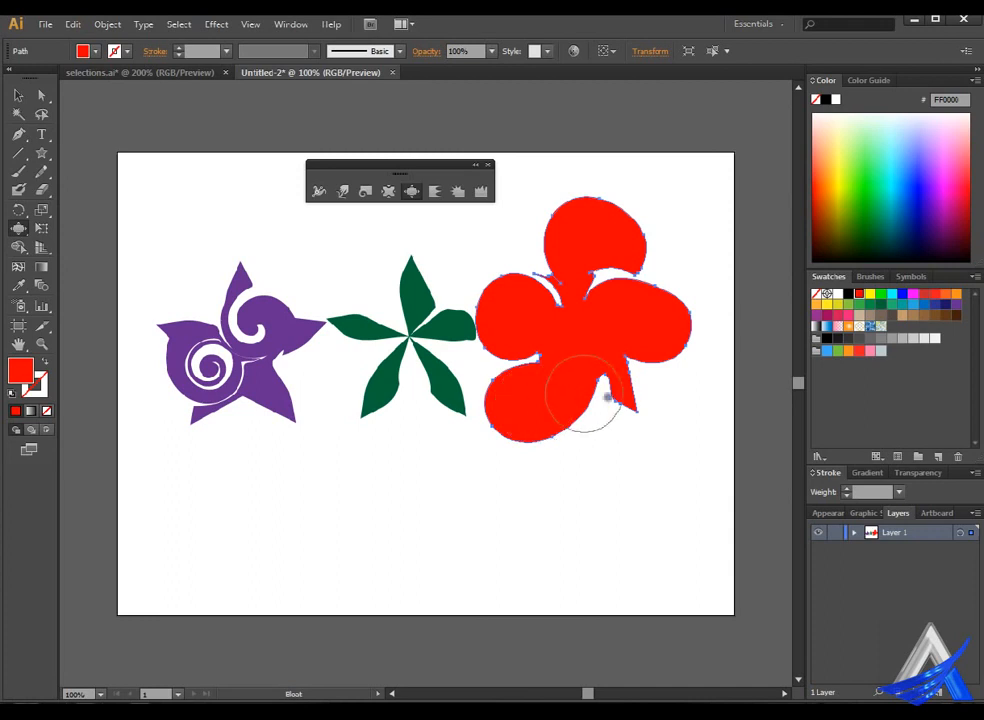
{"action": "left_click_drag", "start_coordinate": [598, 381], "coordinate": [632, 409]}
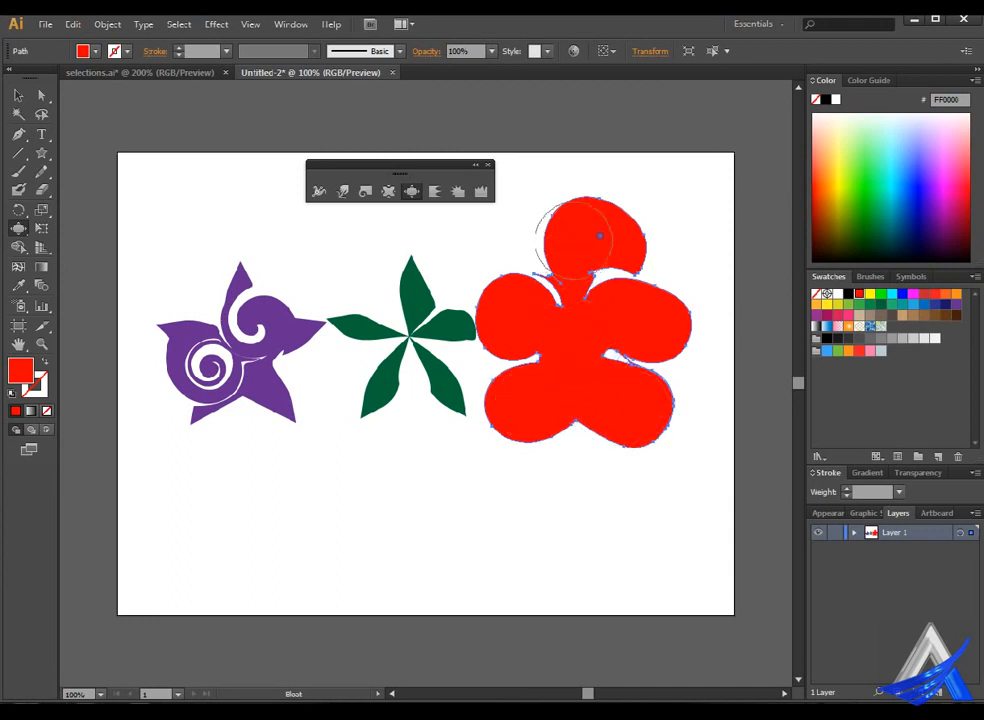
Widen the red flower's top petal with Bloat so it bulges to the left and down over the centre.
{"action": "mouse_move", "coordinate": [552, 272]}
{"action": "left_mouse_down"}
{"action": "mouse_move", "coordinate": [579, 233]}
{"action": "mouse_move", "coordinate": [595, 241]}
{"action": "mouse_move", "coordinate": [607, 273]}
{"action": "mouse_move", "coordinate": [591, 276]}
{"action": "mouse_move", "coordinate": [578, 240]}
{"action": "left_mouse_up"}
{"action": "key", "text": "ctrl+z"}
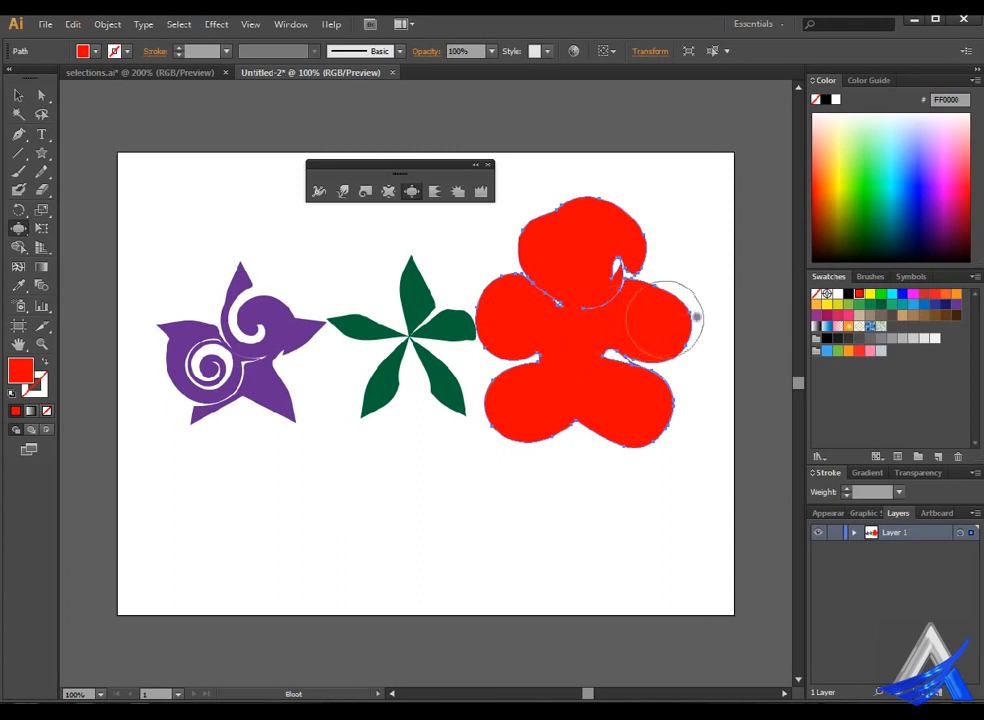
{"action": "left_click_drag", "start_coordinate": [697, 317], "coordinate": [693, 318]}
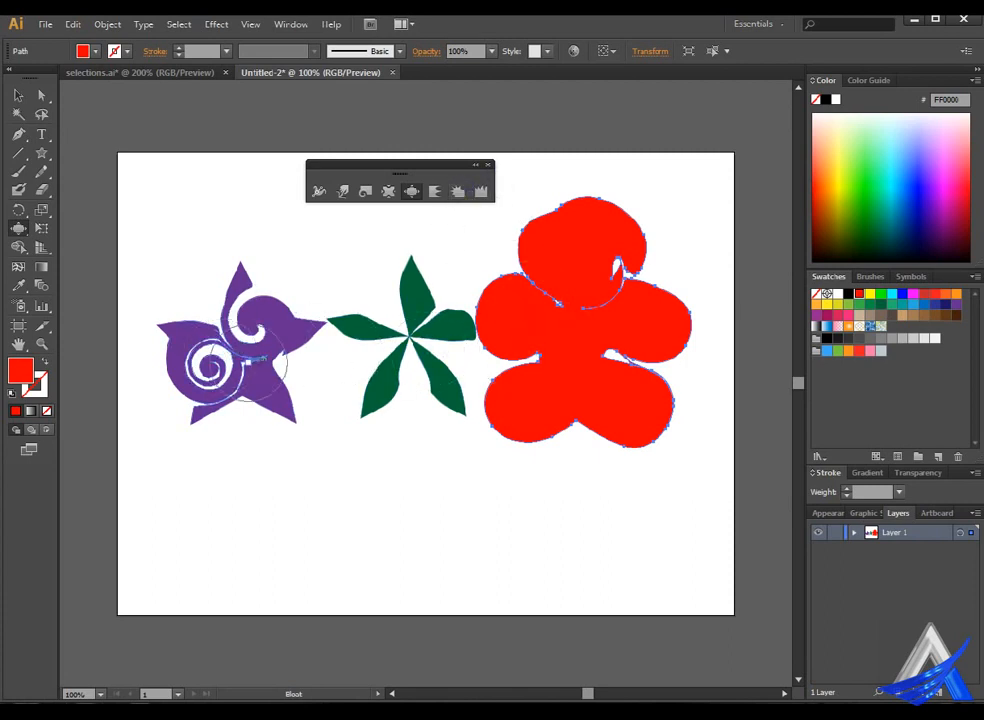
Try to twirl the red flower's left petal into a spiral where it meets the green shape.
{"action": "left_click", "coordinate": [387, 190]}
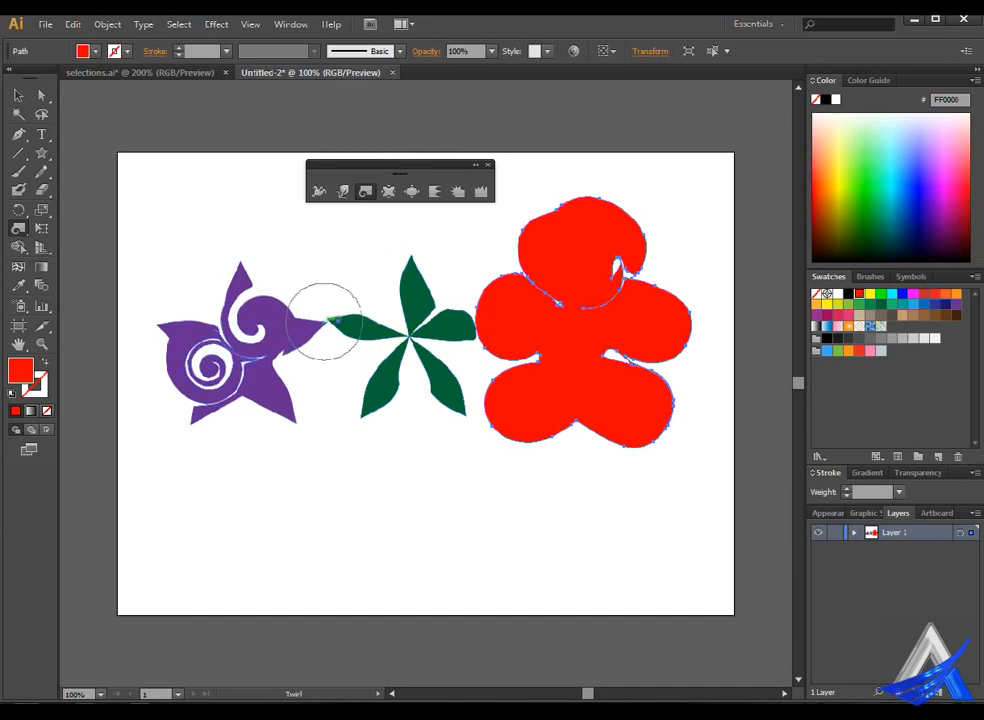
{"action": "left_click", "coordinate": [365, 190]}
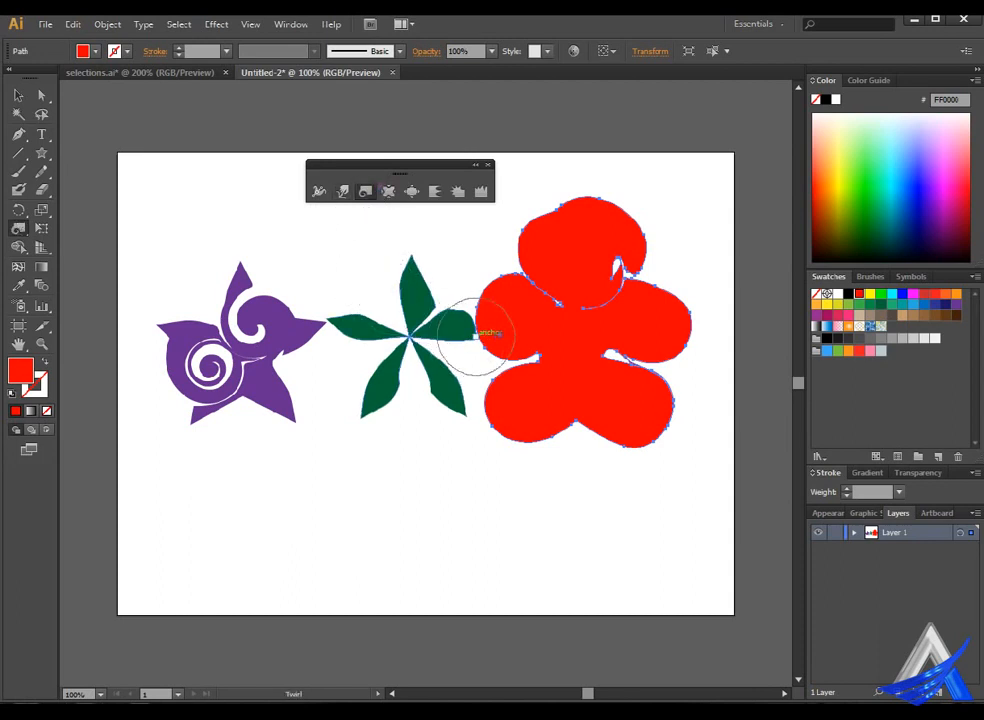
{"action": "left_click_drag", "start_coordinate": [475, 335], "coordinate": [475, 336]}
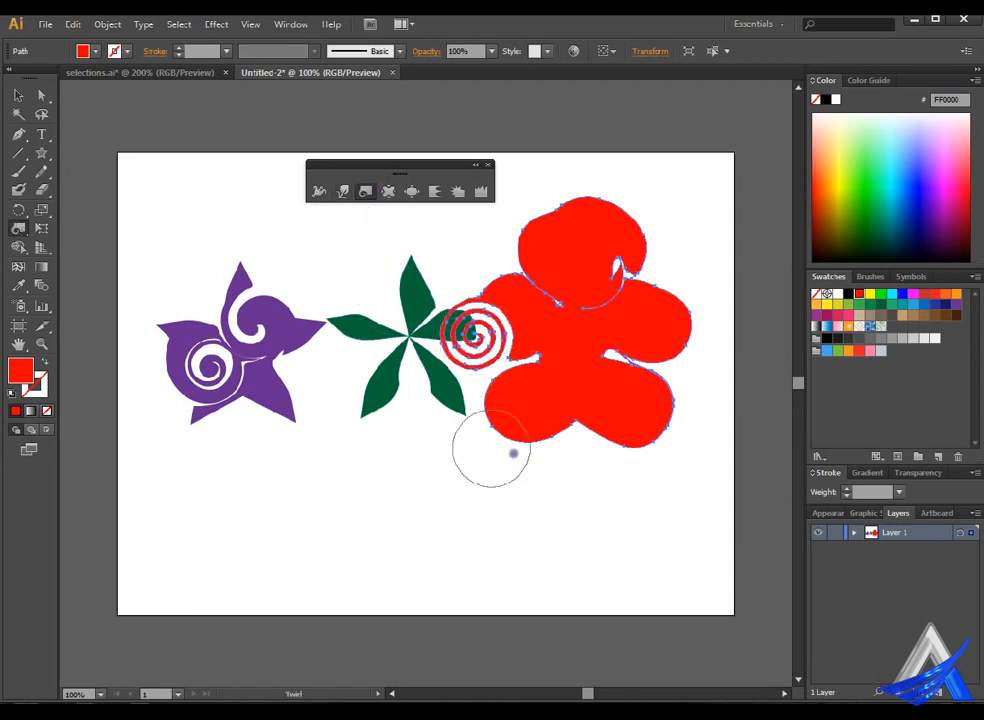
{"action": "key", "text": "ctrl+z"}
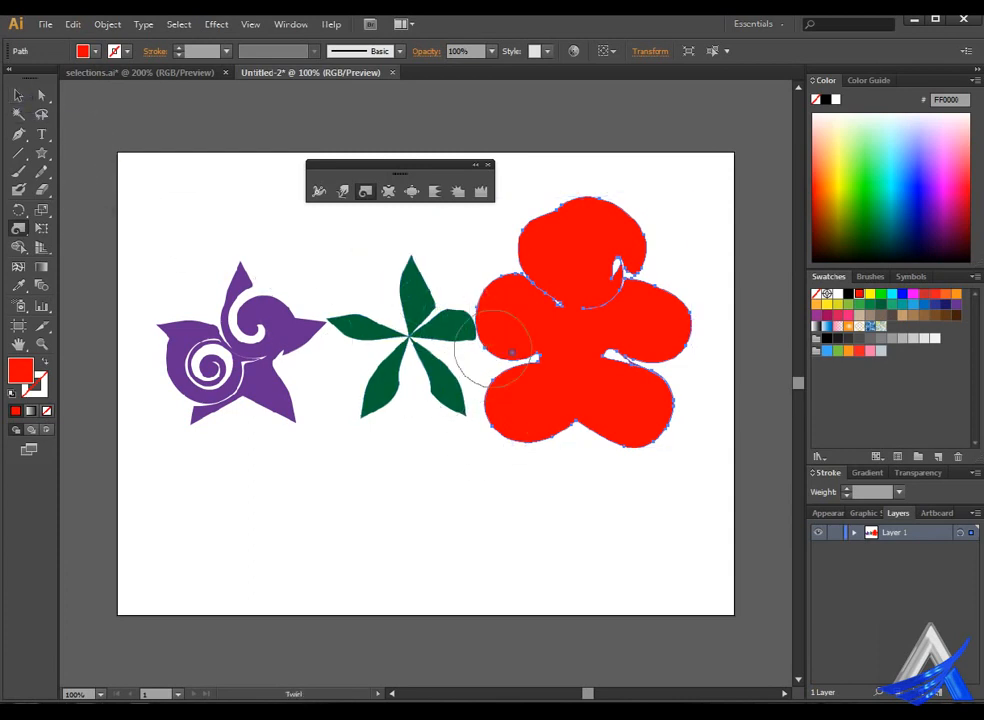
Select the purple and green shapes together and twirl their touching tips into one interlocked spiral.
{"action": "left_click", "coordinate": [20, 95]}
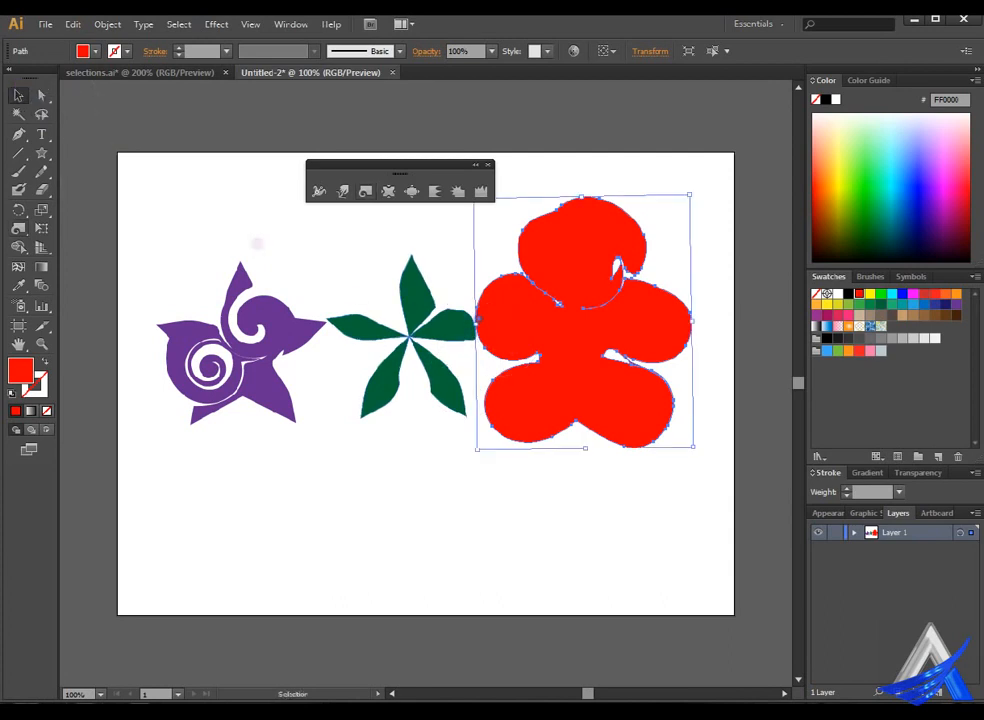
{"action": "left_click", "coordinate": [465, 324]}
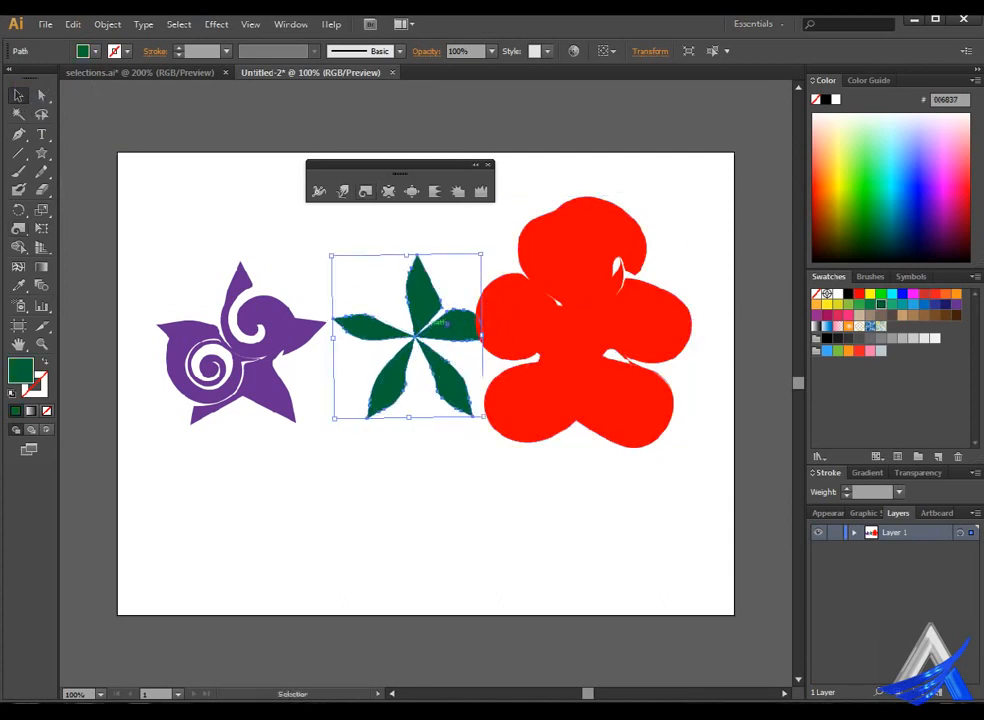
{"action": "left_click_drag", "start_coordinate": [469, 326], "coordinate": [463, 326]}
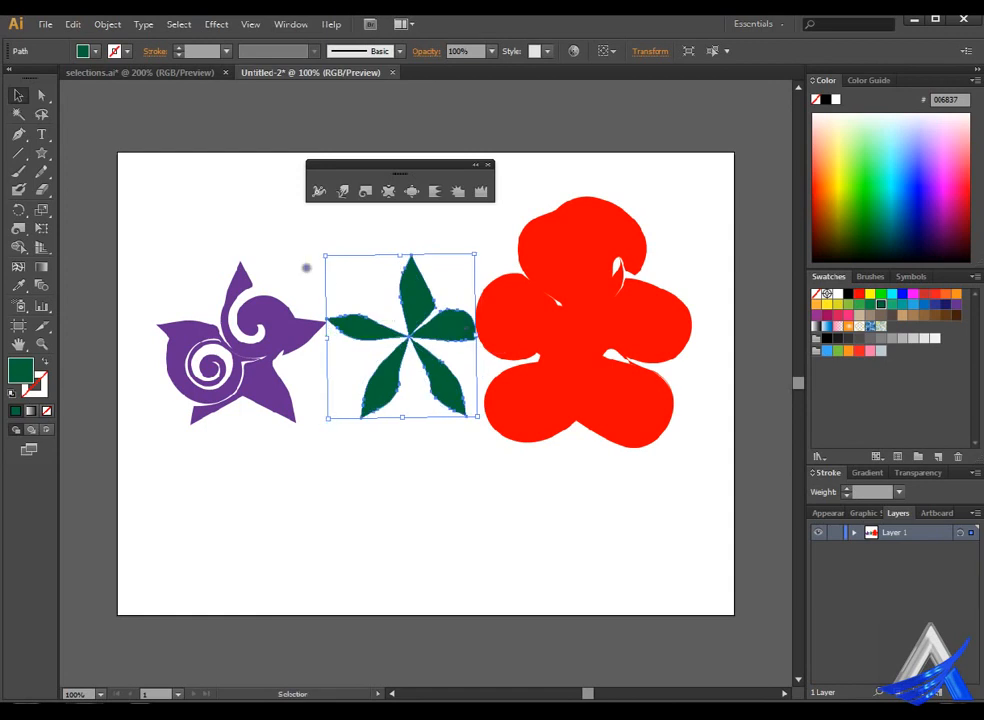
{"action": "left_click_drag", "start_coordinate": [148, 243], "coordinate": [402, 487]}
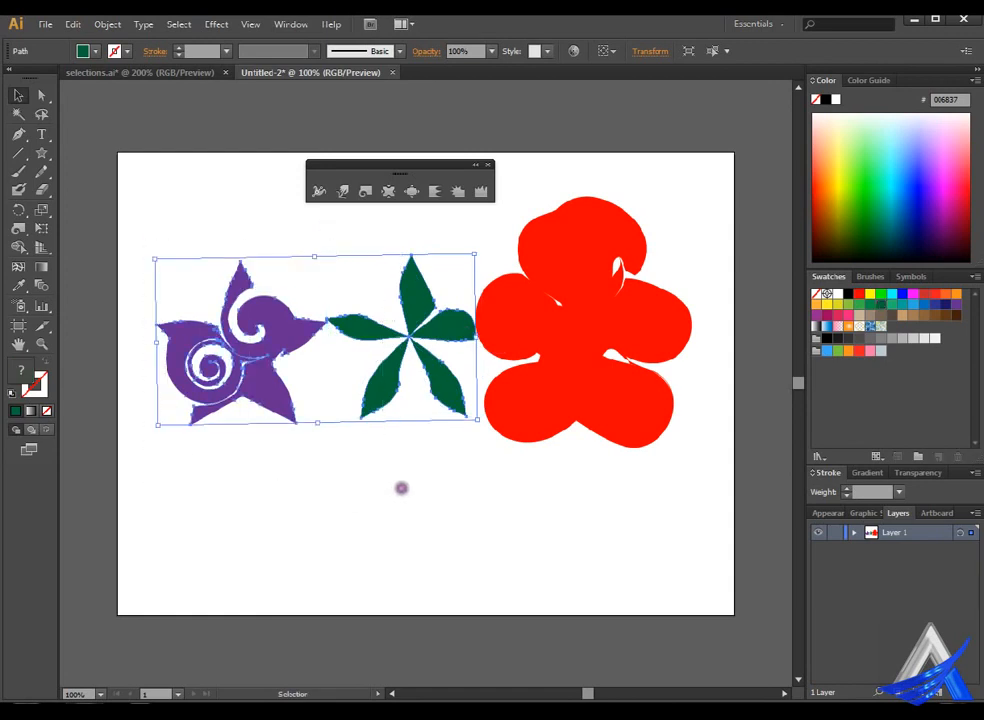
{"action": "left_click", "coordinate": [365, 191]}
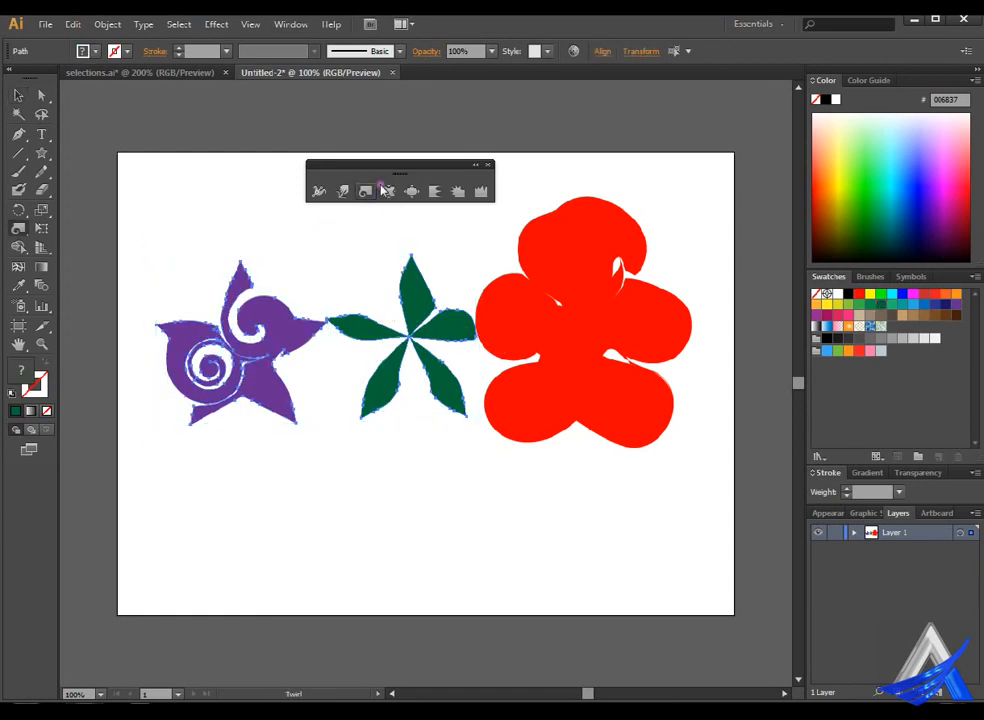
{"action": "left_click_drag", "start_coordinate": [327, 319], "coordinate": [328, 318]}
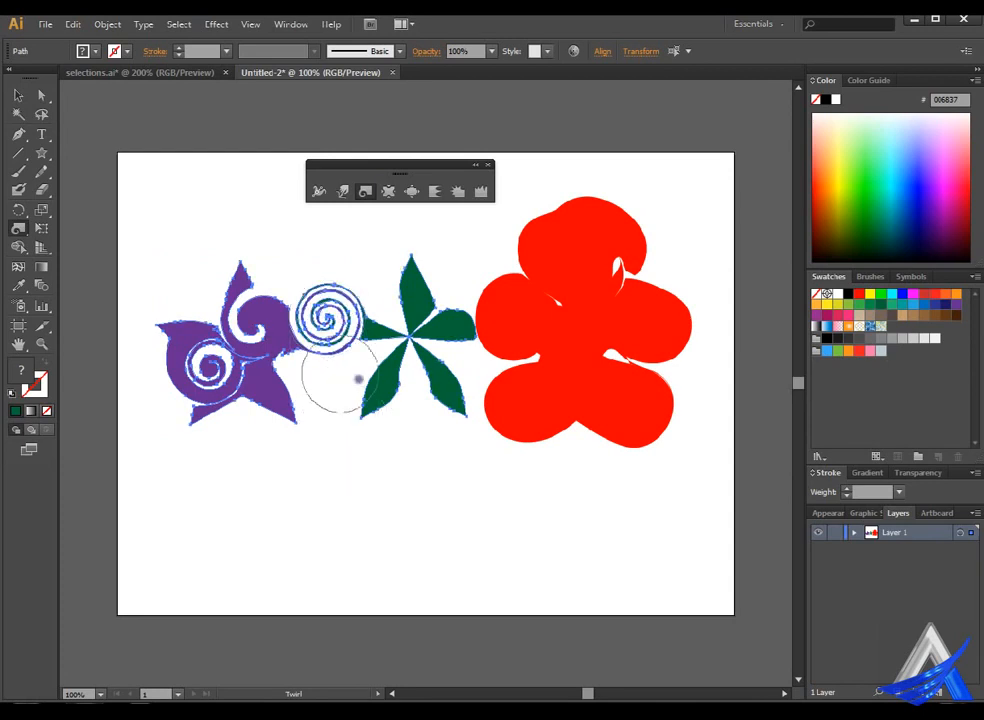
{"action": "key", "text": "ctrl+z"}
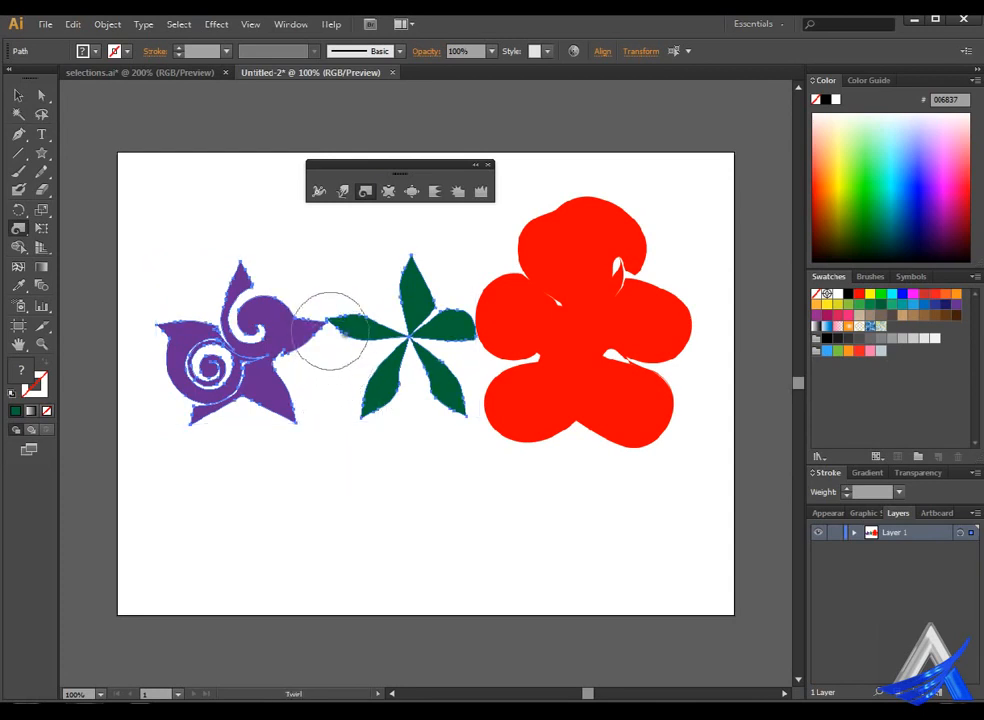
{"action": "left_click_drag", "start_coordinate": [327, 319], "coordinate": [329, 323]}
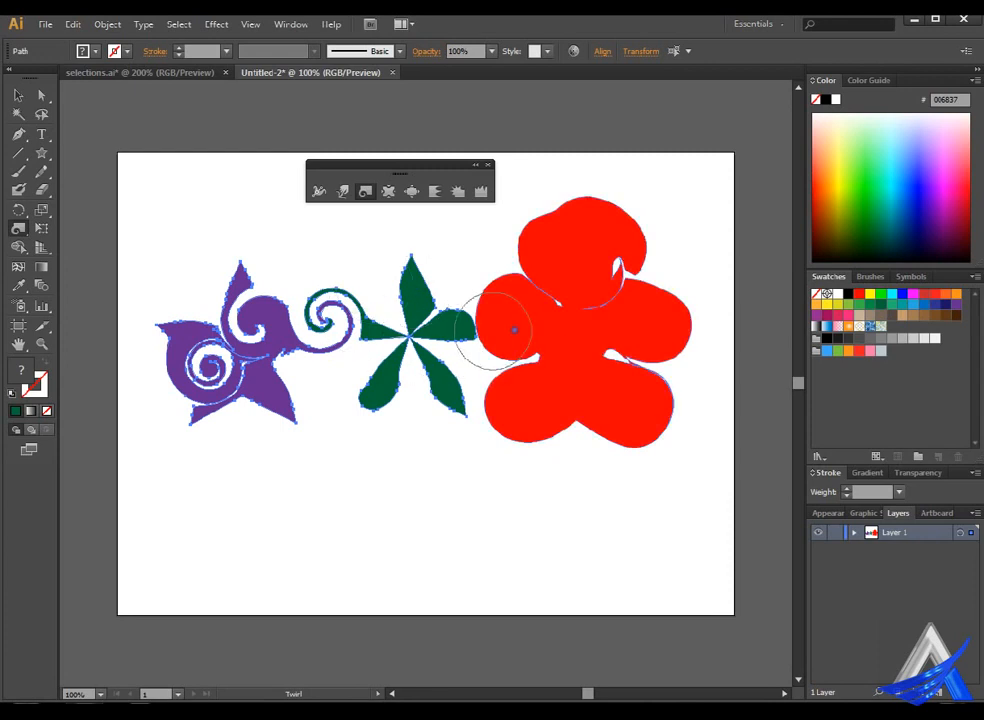
Select the green and red shapes together and twirl the area where they touch into a joint spiral.
{"action": "left_click", "coordinate": [20, 94]}
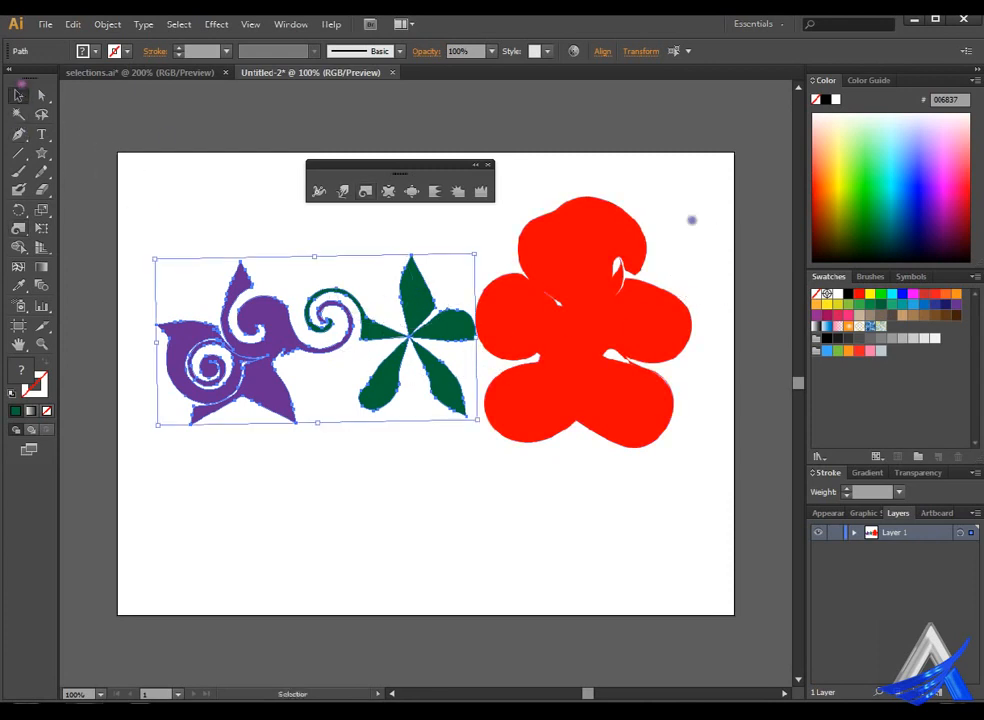
{"action": "left_click_drag", "start_coordinate": [681, 204], "coordinate": [502, 452]}
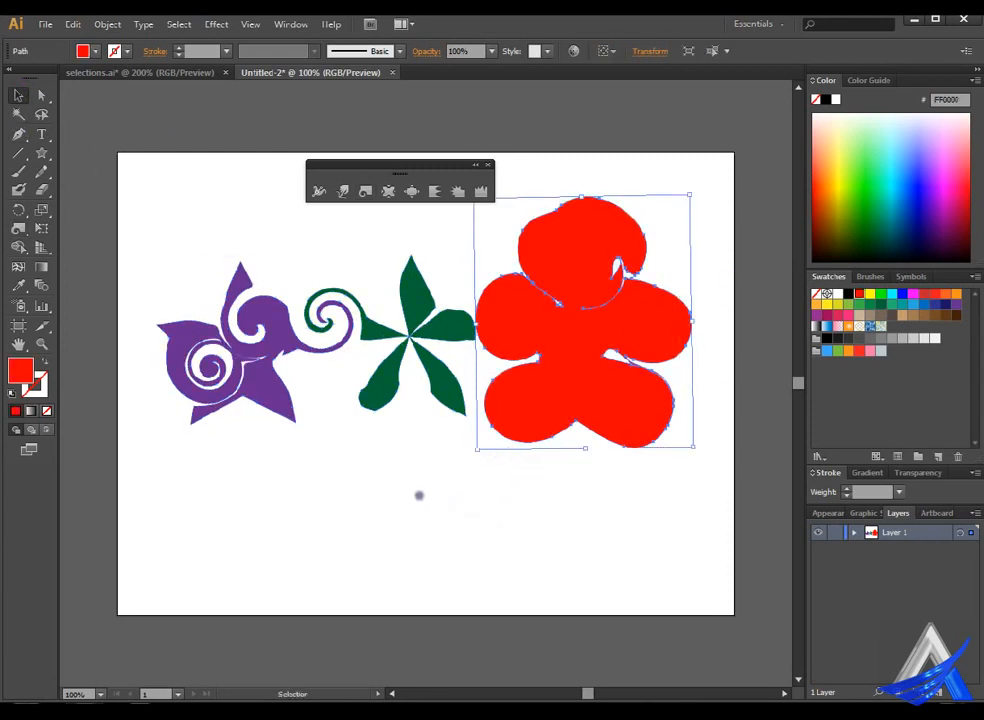
{"action": "left_click_drag", "start_coordinate": [401, 489], "coordinate": [599, 303]}
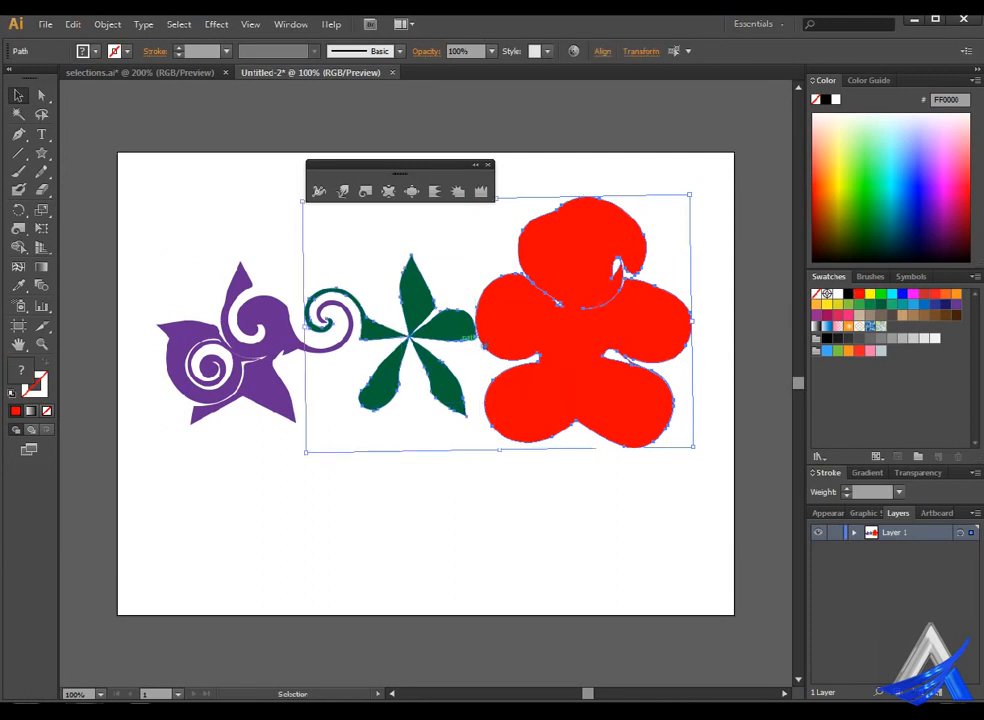
{"action": "left_click", "coordinate": [369, 192]}
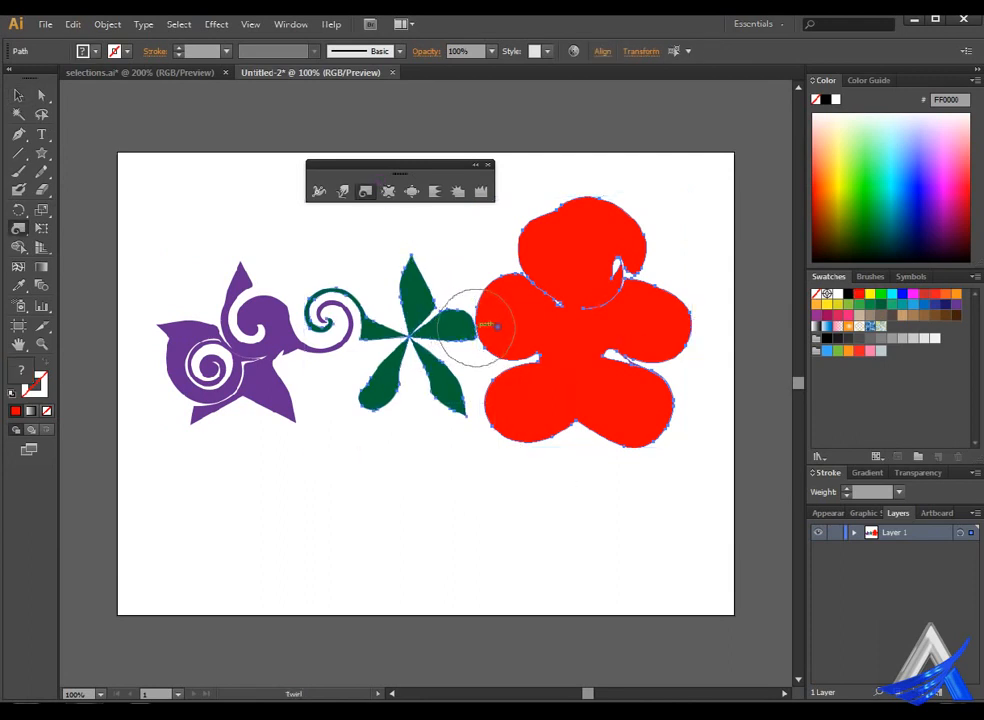
{"action": "left_click_drag", "start_coordinate": [478, 327], "coordinate": [476, 327]}
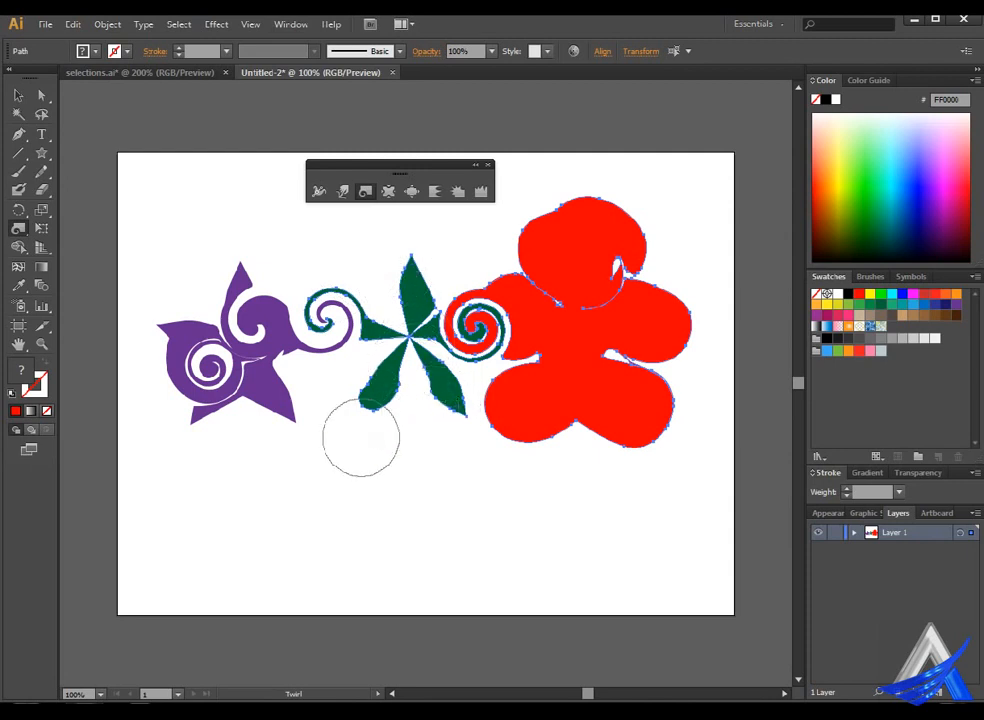
Review the Twirl tool's brush dimensions and twirl options.
{"action": "double_click", "coordinate": [384, 190]}
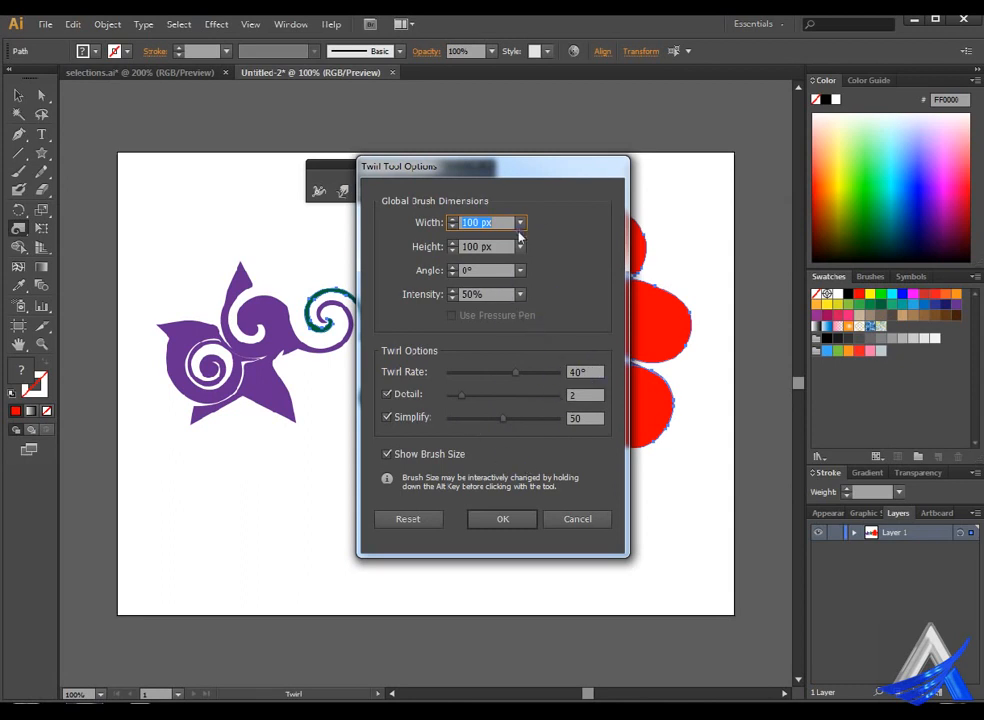
{"action": "left_click", "coordinate": [518, 519]}
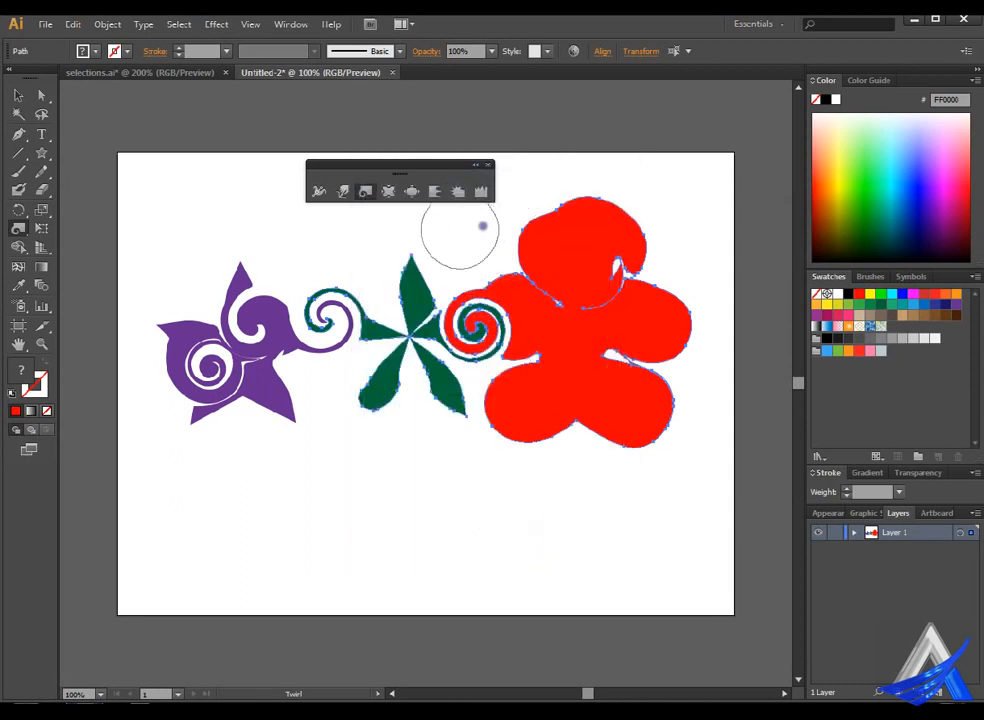
{"action": "left_click_drag", "start_coordinate": [408, 341], "coordinate": [325, 354]}
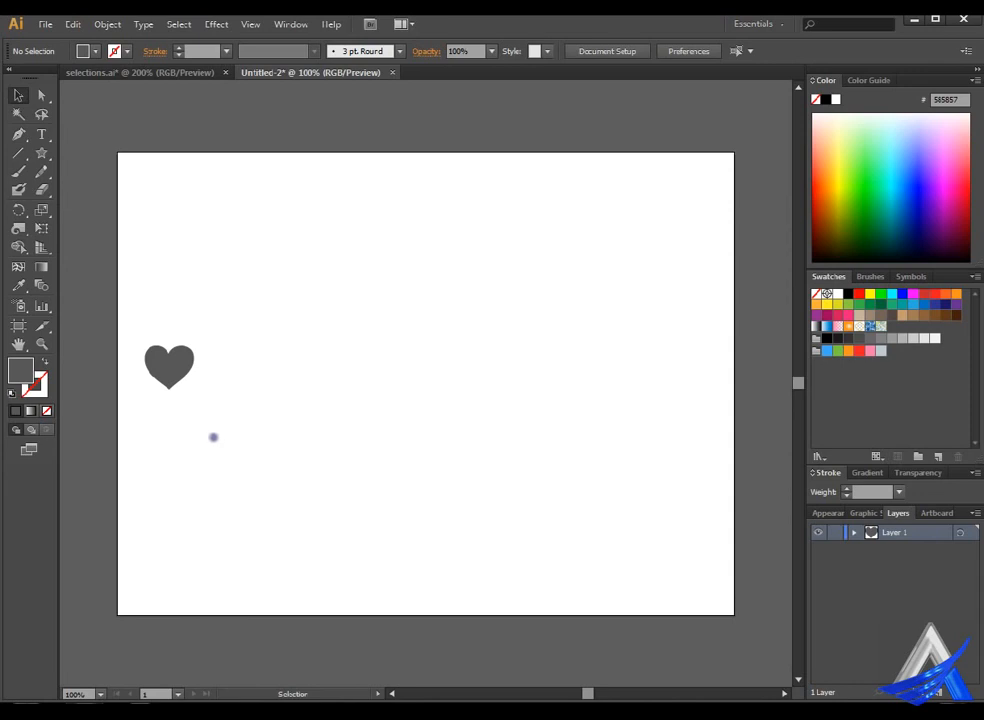
Select the grey heart and duplicate it a short distance to its right at the same height.
{"action": "left_click_drag", "start_coordinate": [137, 325], "coordinate": [251, 424]}
{"action": "left_click", "coordinate": [248, 424]}
{"action": "left_click_drag", "start_coordinate": [178, 371], "coordinate": [250, 370]}
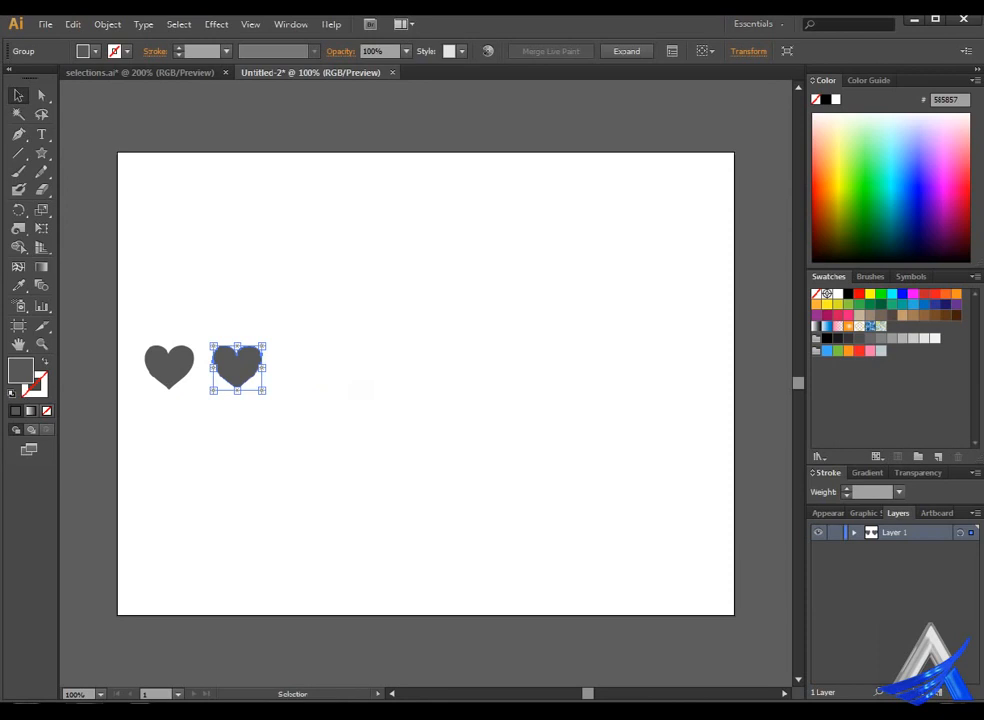
Repeat the duplication to build an evenly spaced row of nine hearts across the artboard.
{"action": "key", "text": "a"}
{"action": "key", "text": "ctrl"}
{"action": "key", "text": "ctrl+d"}
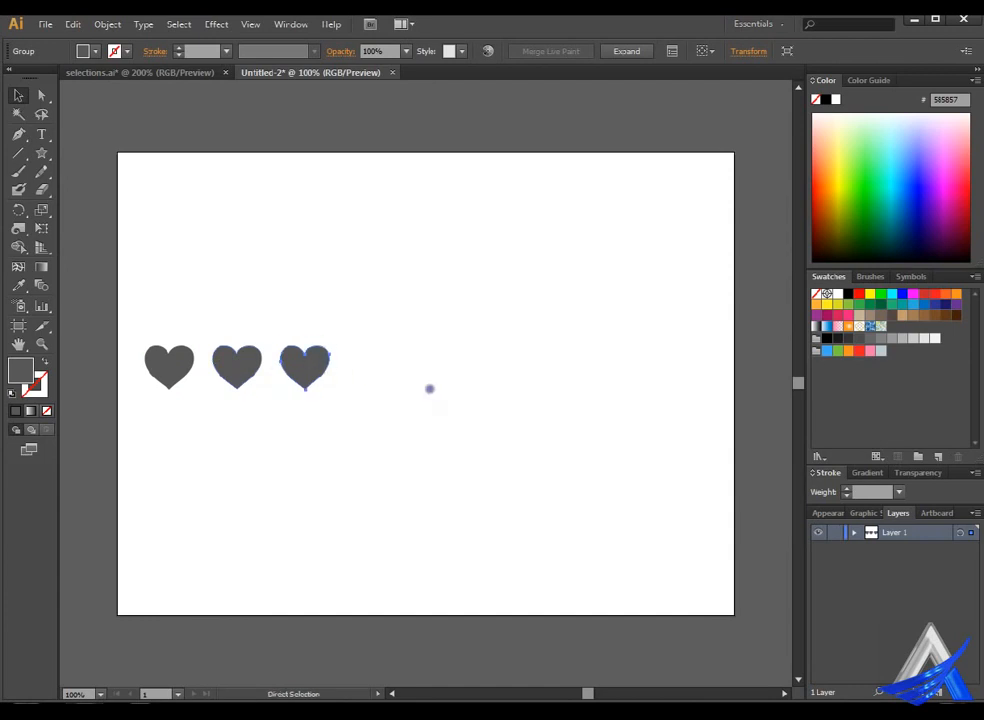
{"action": "key", "text": "ctrl+d"}
{"action": "key", "text": "ctrl+d"}
{"action": "key", "text": "ctrl+d"}
{"action": "key", "text": "ctrl+d"}
{"action": "key", "text": "ctrl+d"}
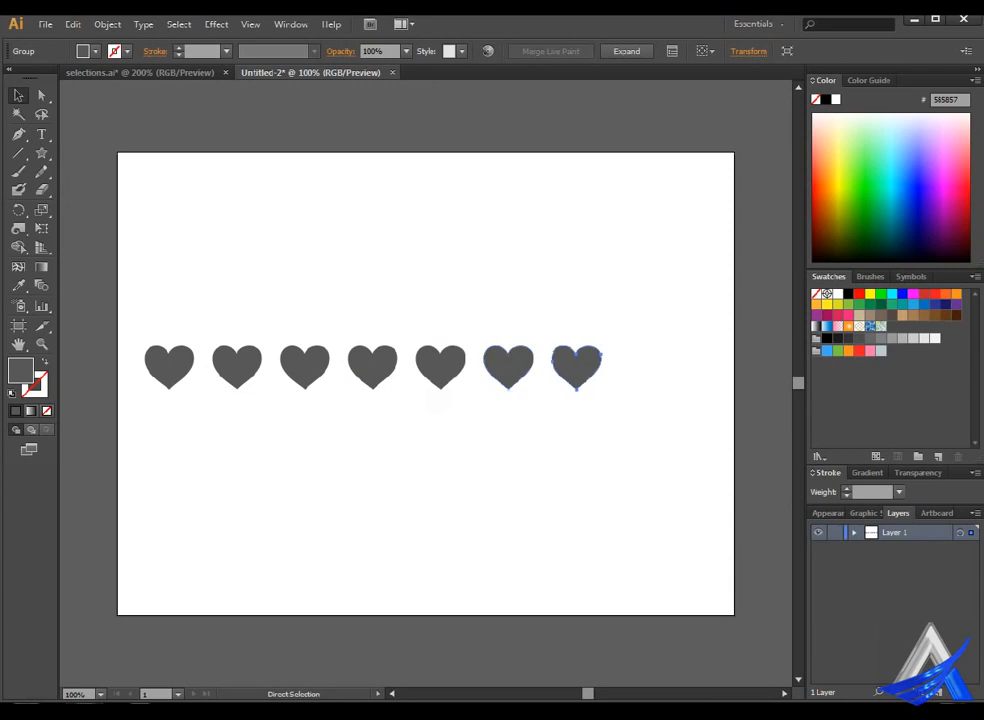
{"action": "key", "text": "ctrl+d"}
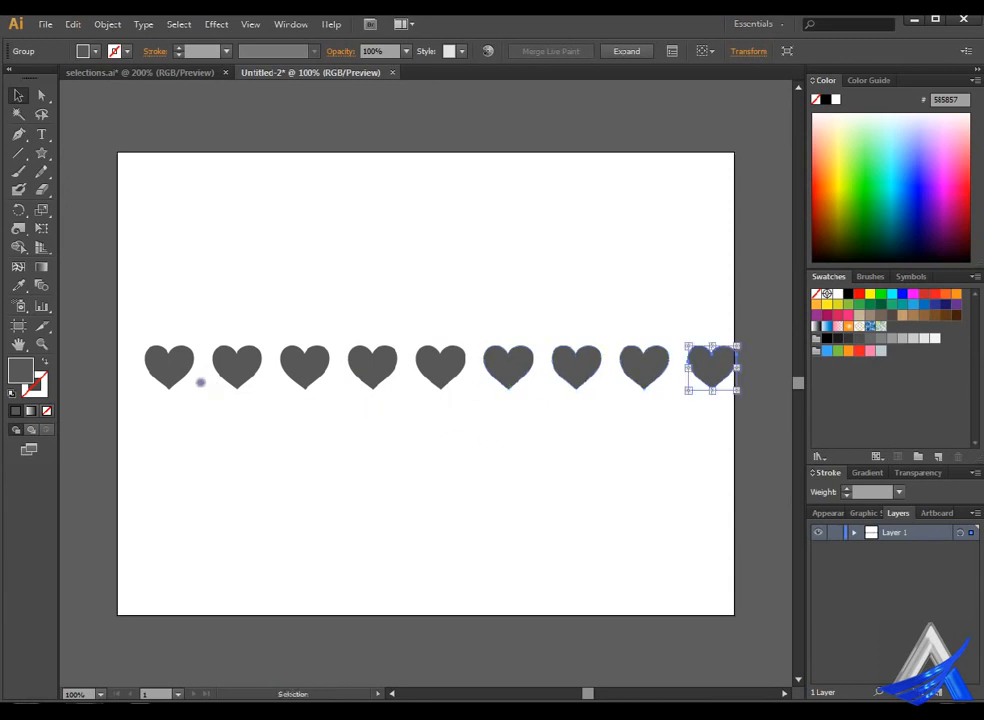
Undo the repeated heart copies in the row.
{"action": "key", "text": "ctrl+z"}
{"action": "key", "text": "ctrl+z"}
{"action": "key", "text": "ctrl+z"}
{"action": "key", "text": "ctrl+z"}
{"action": "key", "text": "ctrl+z"}
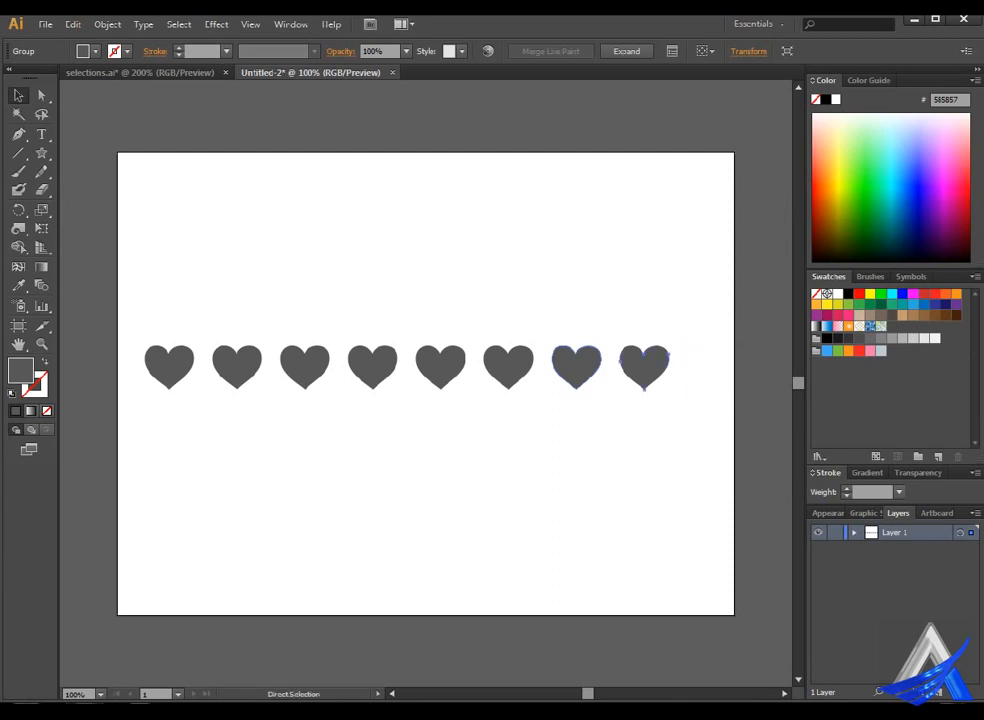
{"action": "key", "text": "ctrl+z"}
{"action": "key", "text": "ctrl+z"}
{"action": "key", "text": "ctrl+z"}
{"action": "key", "text": "ctrl+z"}
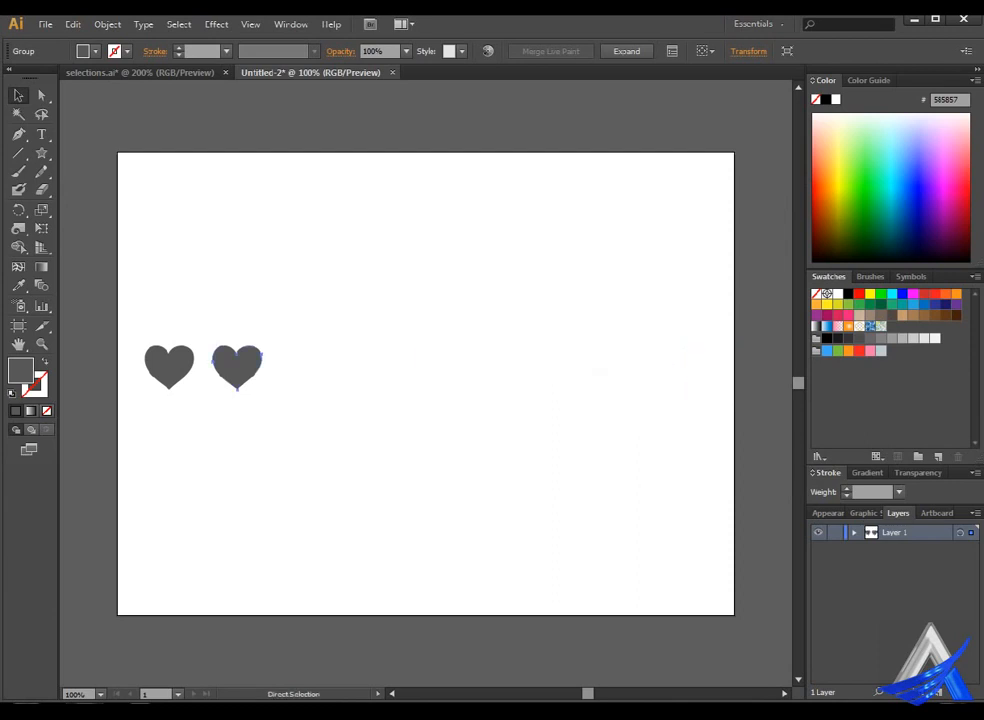
Place a single, slightly enlarged heart near the artboard's upper-left corner.
{"action": "left_click_drag", "start_coordinate": [180, 370], "coordinate": [230, 233]}
{"action": "left_click", "coordinate": [287, 285]}
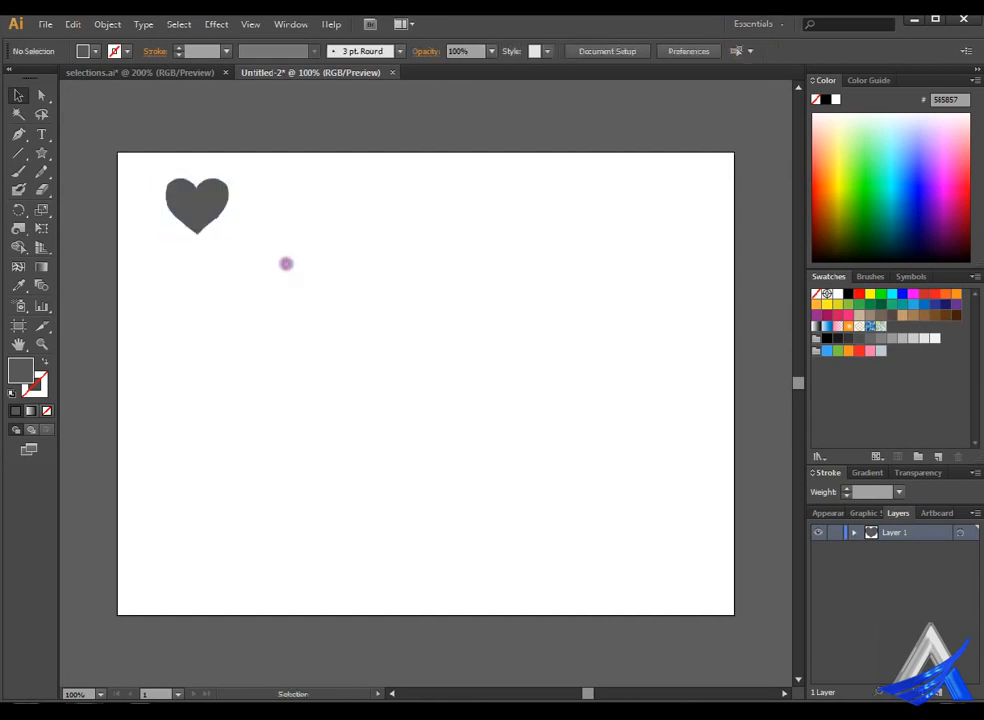
Start the Distort & Transform effect Transform on the heart, with horizontal and vertical scale set to 80%.
{"action": "left_click", "coordinate": [211, 193]}
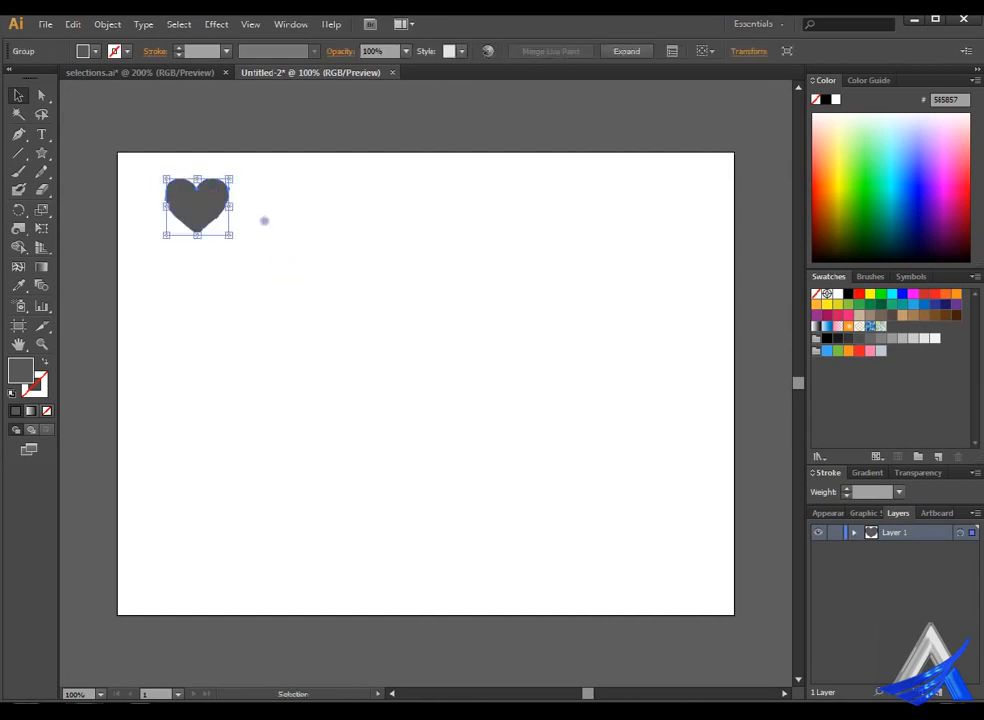
{"action": "left_click", "coordinate": [228, 22]}
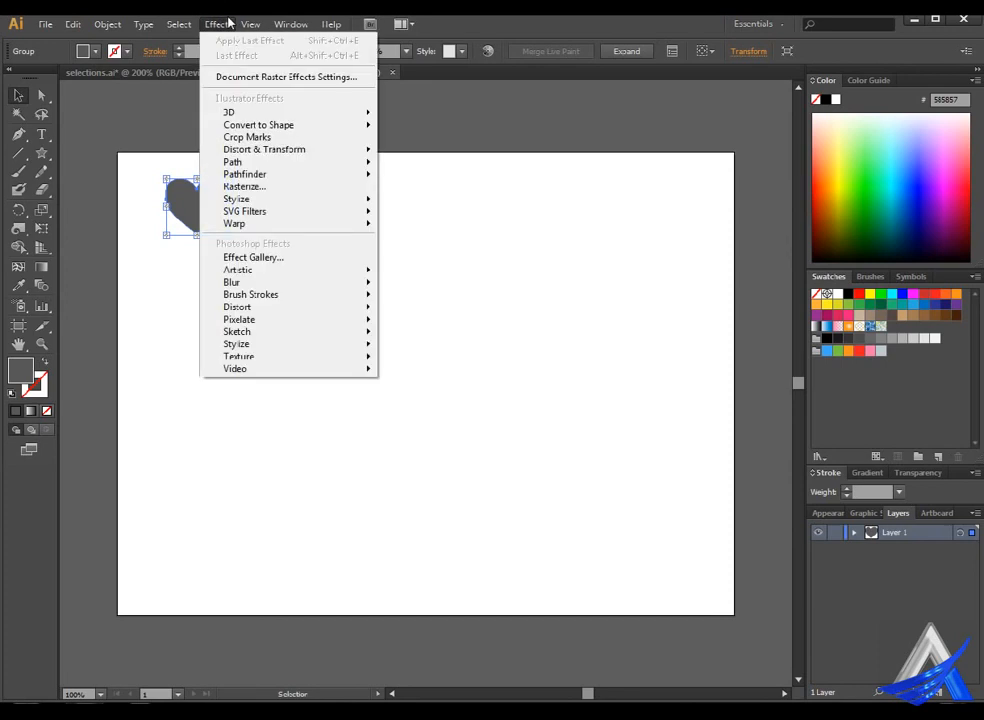
{"action": "mouse_move", "coordinate": [267, 146]}
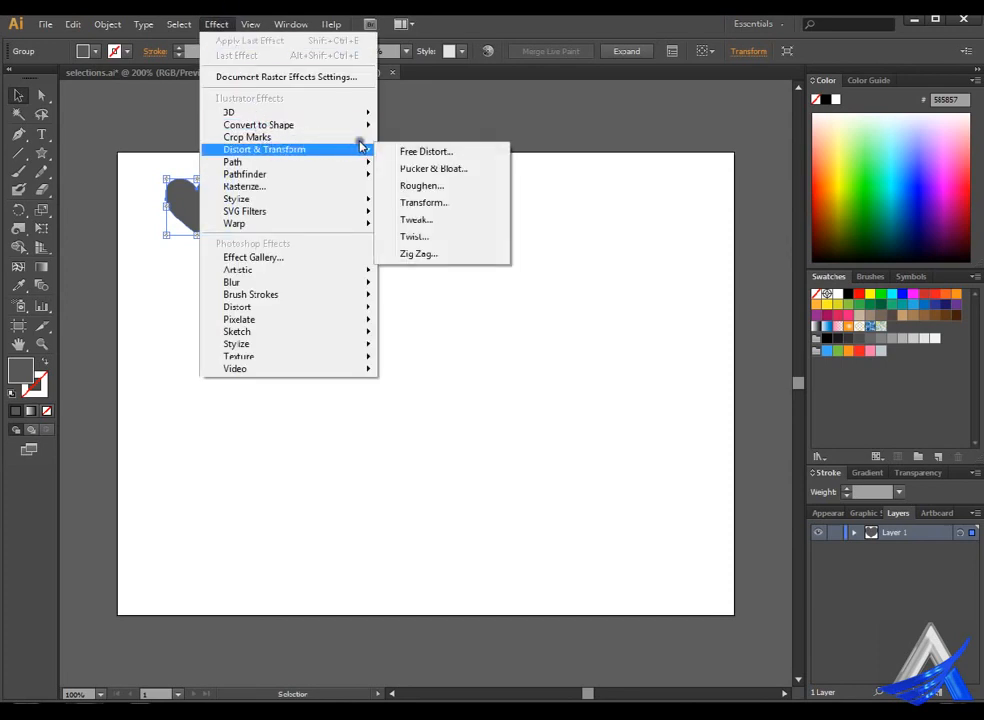
{"action": "left_click", "coordinate": [448, 201]}
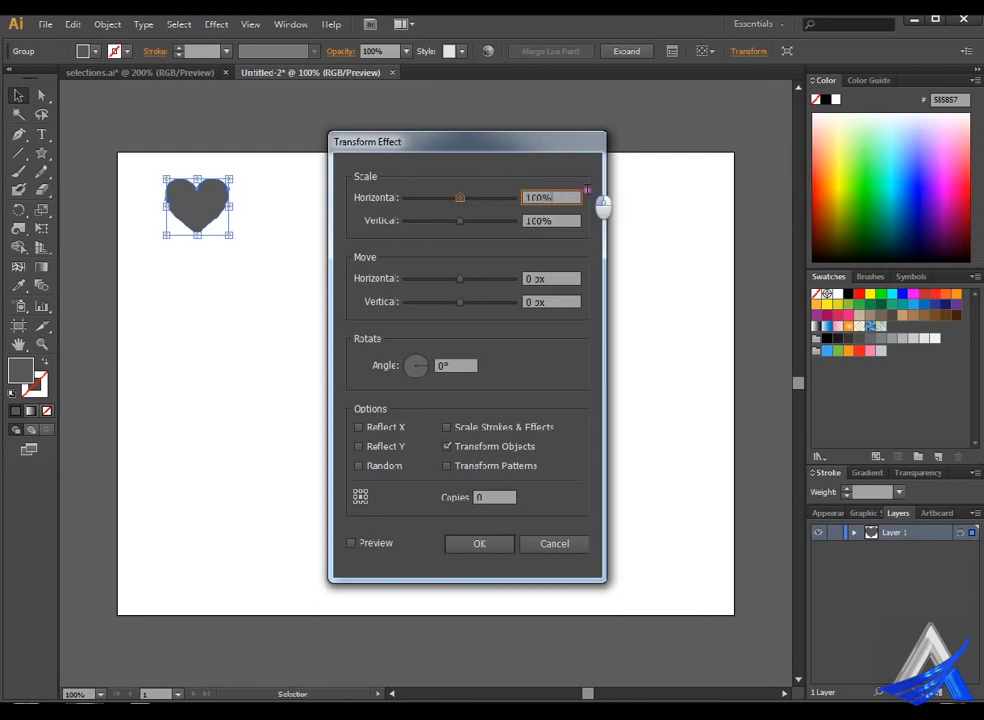
{"action": "type", "text": "80"}
{"action": "key", "text": "Tab"}
{"action": "type", "text": "80"}
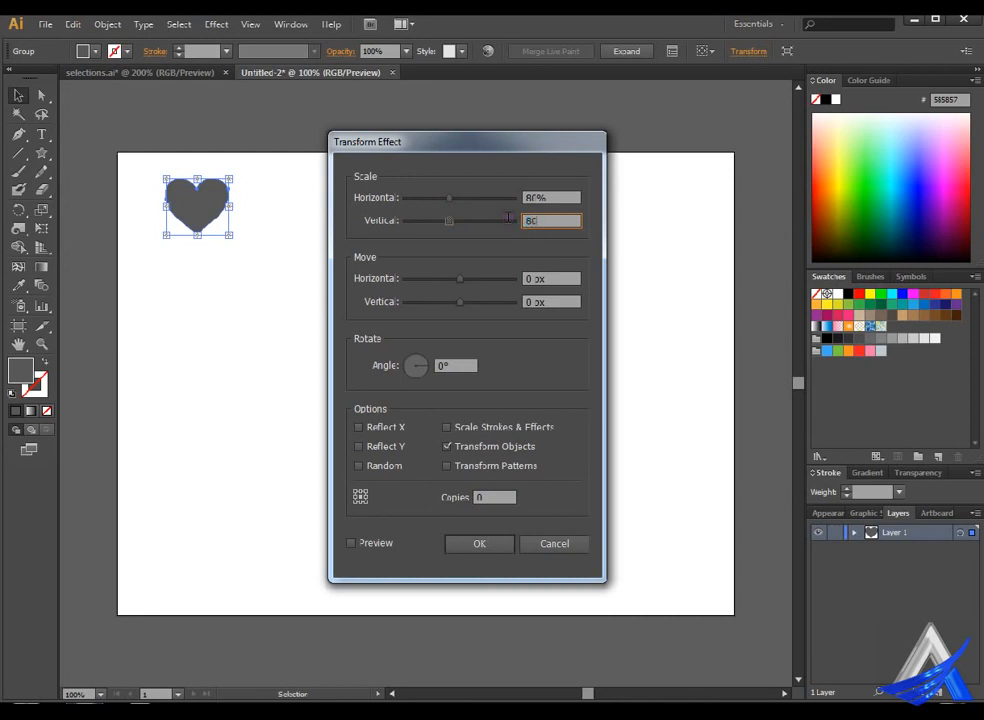
Set the effect's horizontal and vertical move to 10 px each and the rotation angle to 10°.
{"action": "left_click", "coordinate": [488, 280]}
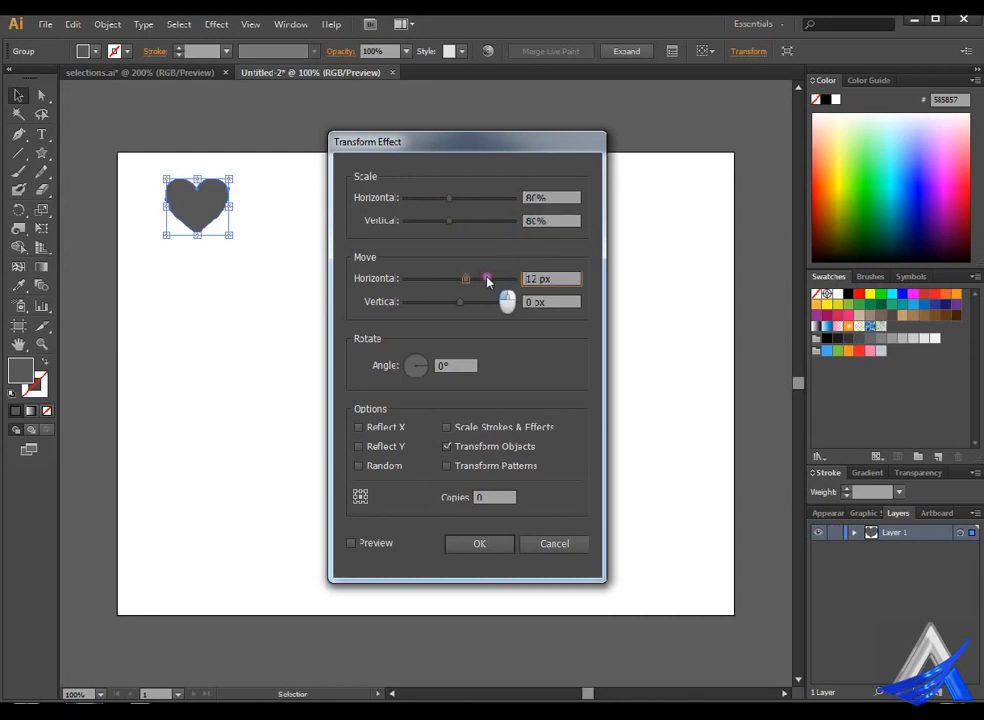
{"action": "double_click", "coordinate": [530, 278]}
{"action": "type", "text": "10"}
{"action": "double_click", "coordinate": [537, 301]}
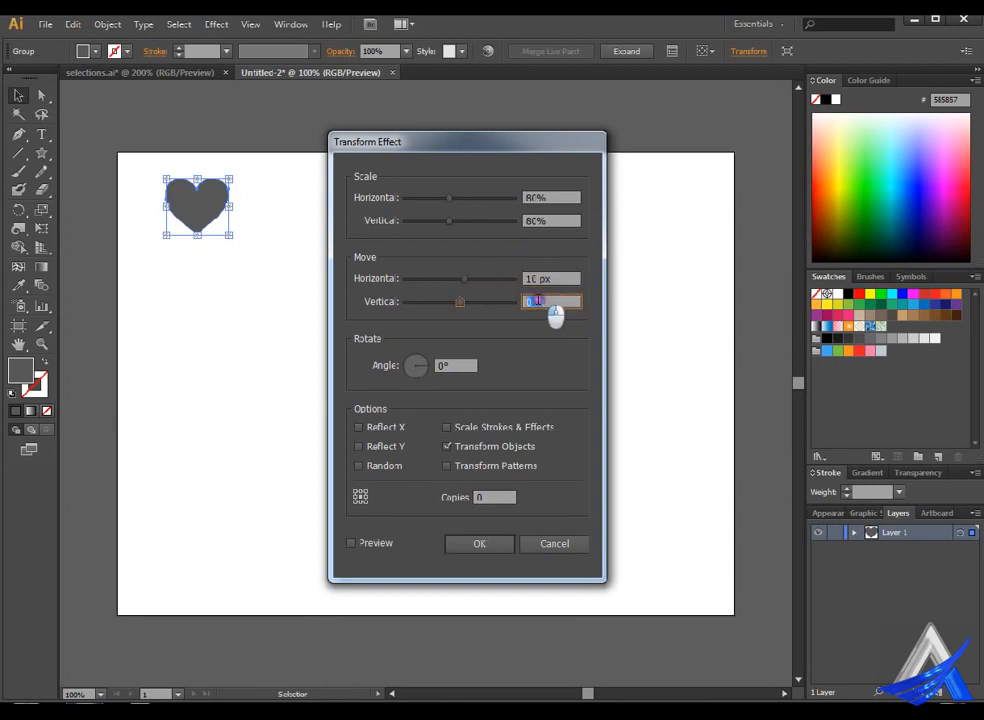
{"action": "type", "text": "100"}
{"action": "key", "text": "BackSpace"}
{"action": "double_click", "coordinate": [463, 366]}
{"action": "type", "text": "10"}
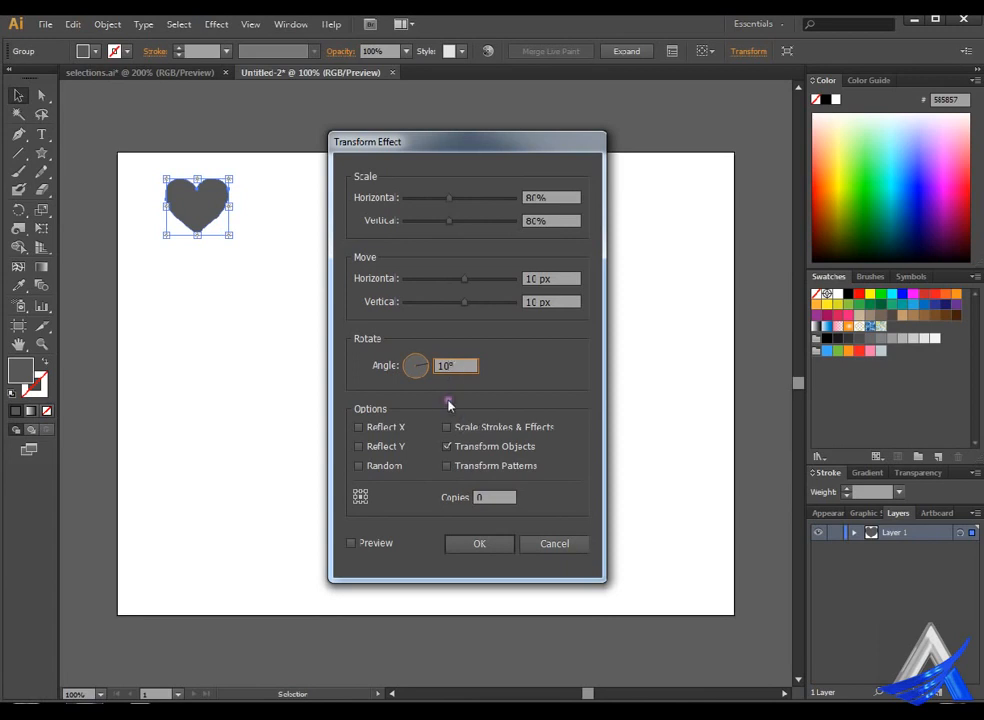
Turn on the effect preview and set the vertical move to 80 px.
{"action": "left_click", "coordinate": [352, 543]}
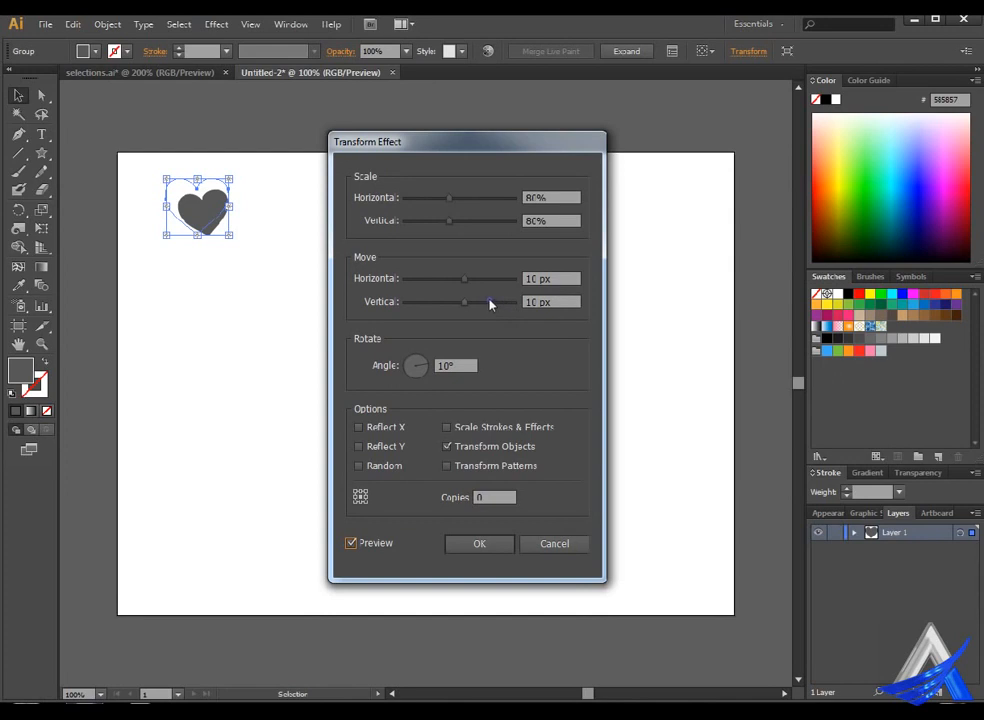
{"action": "left_click_drag", "start_coordinate": [490, 304], "coordinate": [525, 307]}
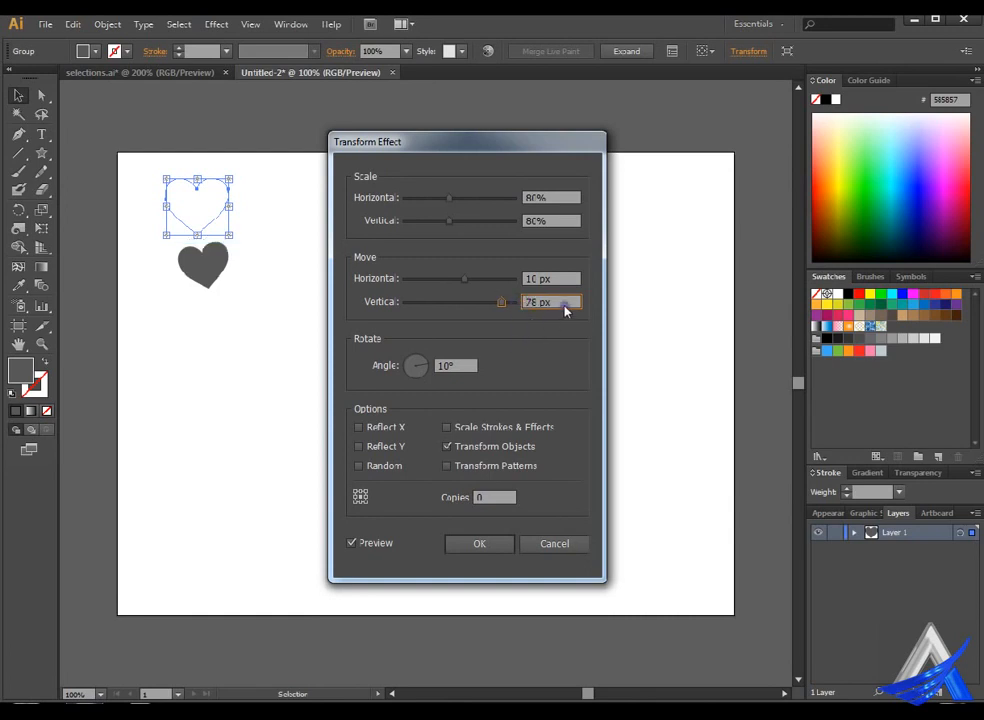
{"action": "left_click_drag", "start_coordinate": [561, 303], "coordinate": [533, 300]}
{"action": "type", "text": "80"}
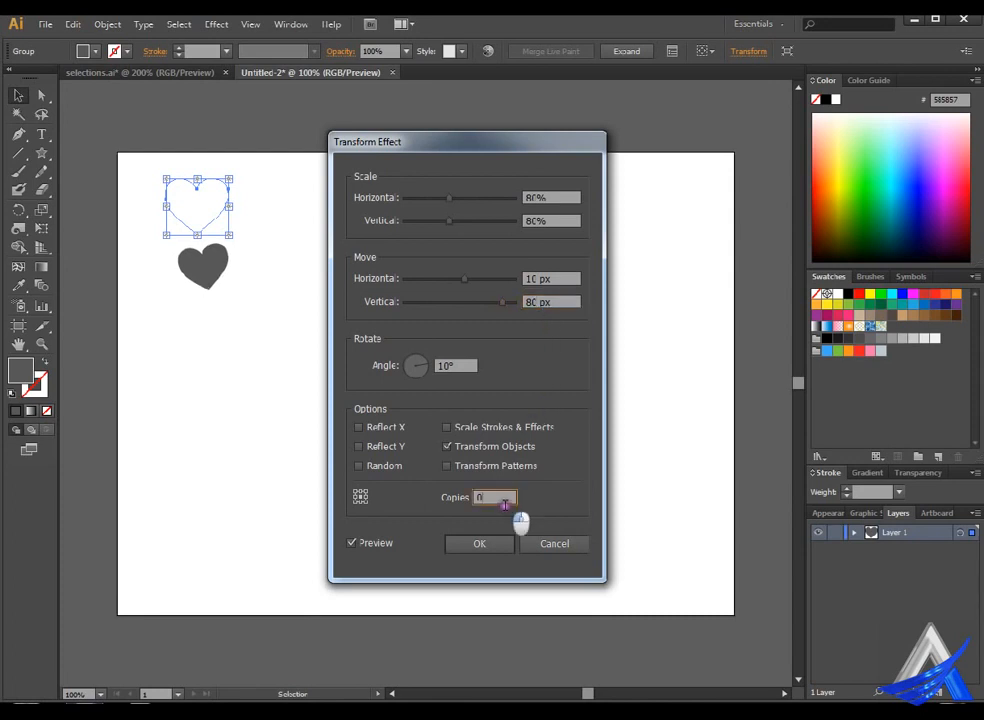
Try increasing numbers of copies with the dialog moved off the artwork, then set 10 copies and apply the Transform effect.
{"action": "left_click_drag", "start_coordinate": [516, 505], "coordinate": [489, 505]}
{"action": "key", "text": "Up"}
{"action": "key", "text": "Up"}
{"action": "key", "text": "Up"}
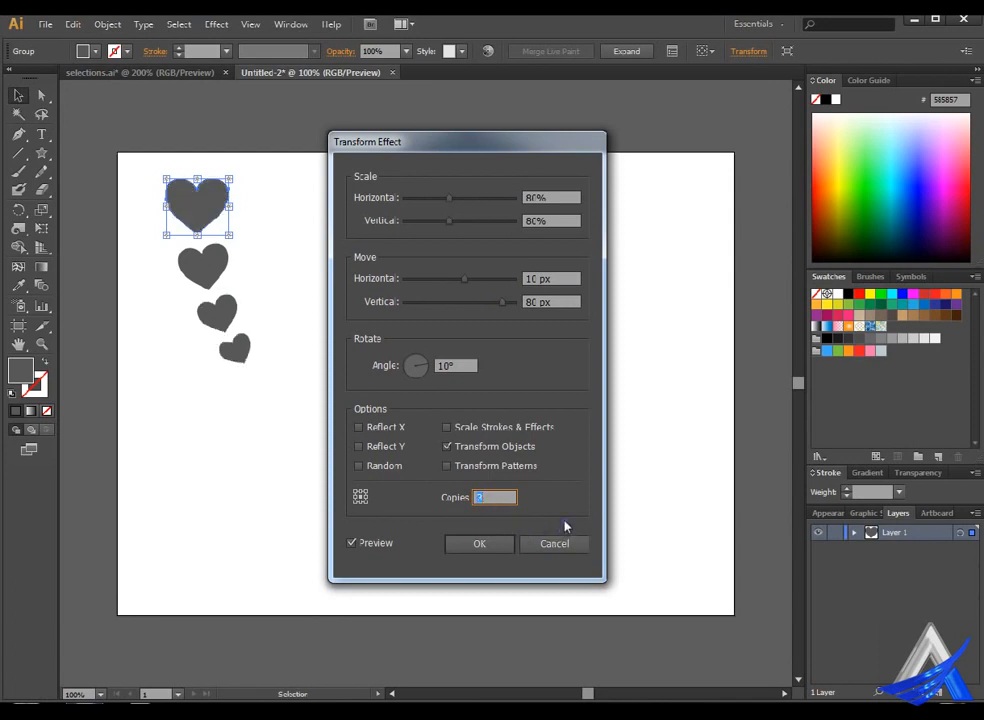
{"action": "key", "text": "Up"}
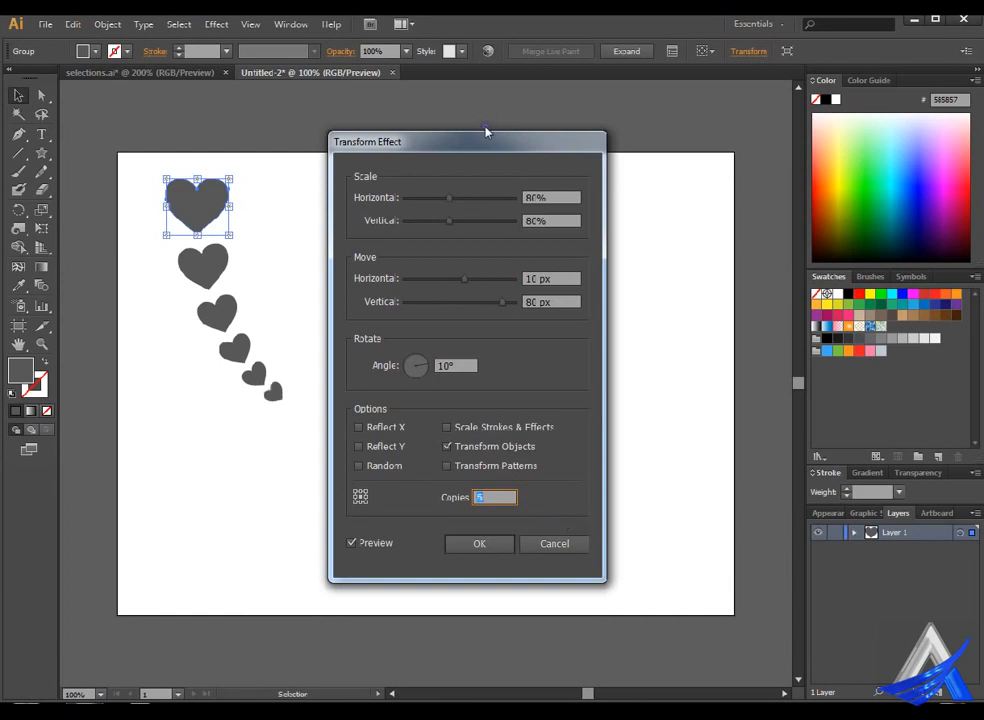
{"action": "left_click_drag", "start_coordinate": [487, 140], "coordinate": [726, 127]}
{"action": "key", "text": "Up"}
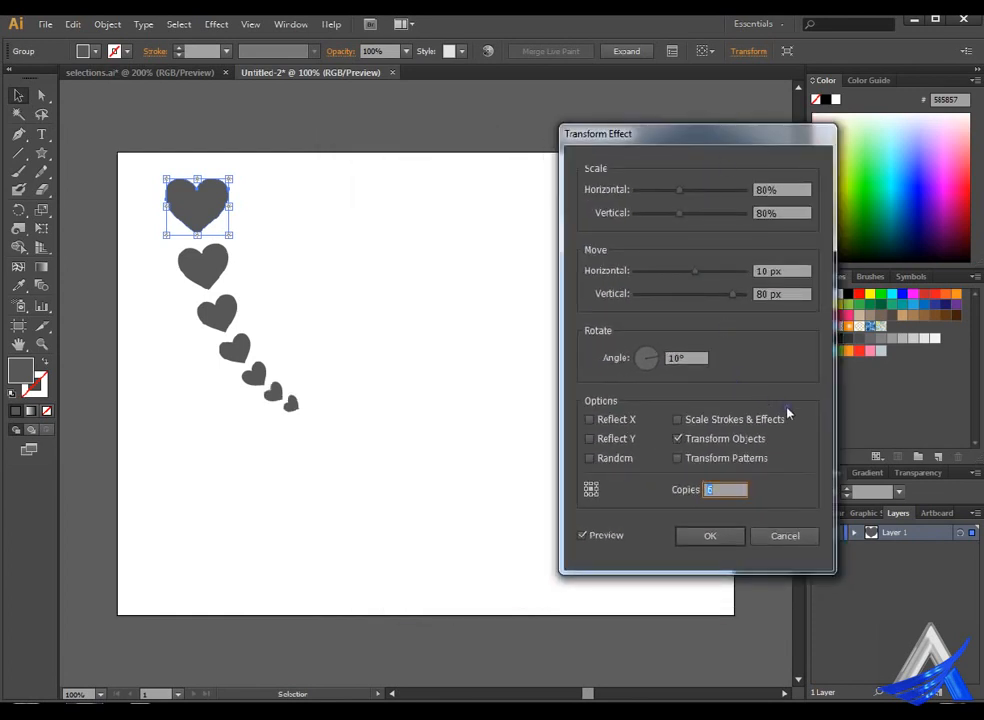
{"action": "key", "text": "Up"}
{"action": "key", "text": "Up"}
{"action": "key", "text": "Up"}
{"action": "key", "text": "Up"}
{"action": "key", "text": "Up"}
{"action": "key", "text": "Up"}
{"action": "key", "text": "Up"}
{"action": "key", "text": "Up"}
{"action": "key", "text": "Up"}
{"action": "type", "text": "10"}
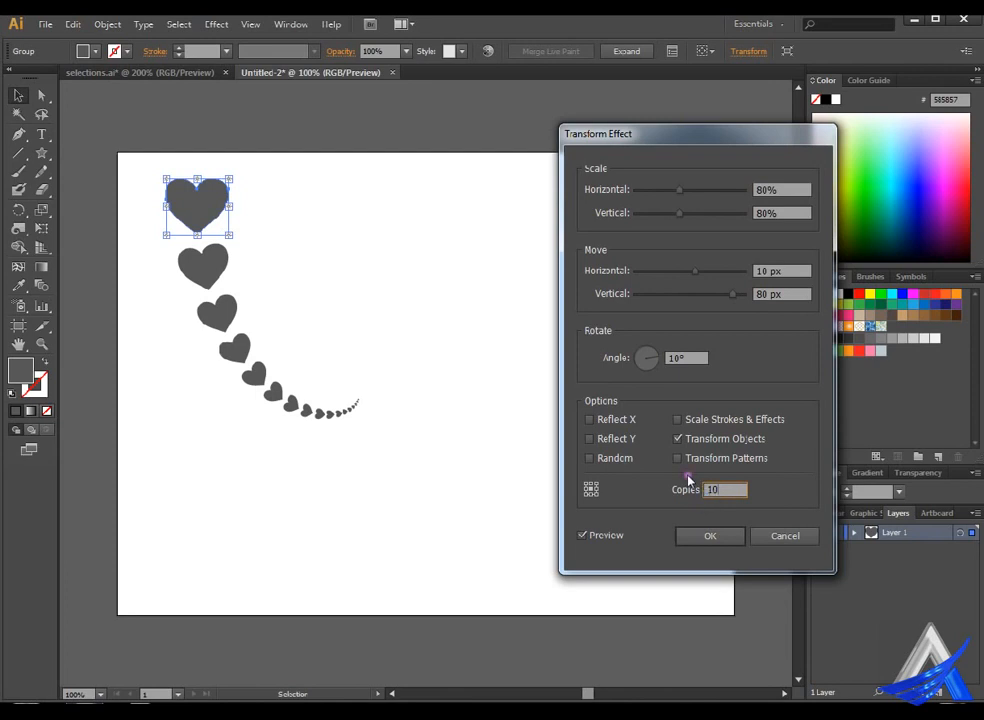
{"action": "key", "text": "Return"}
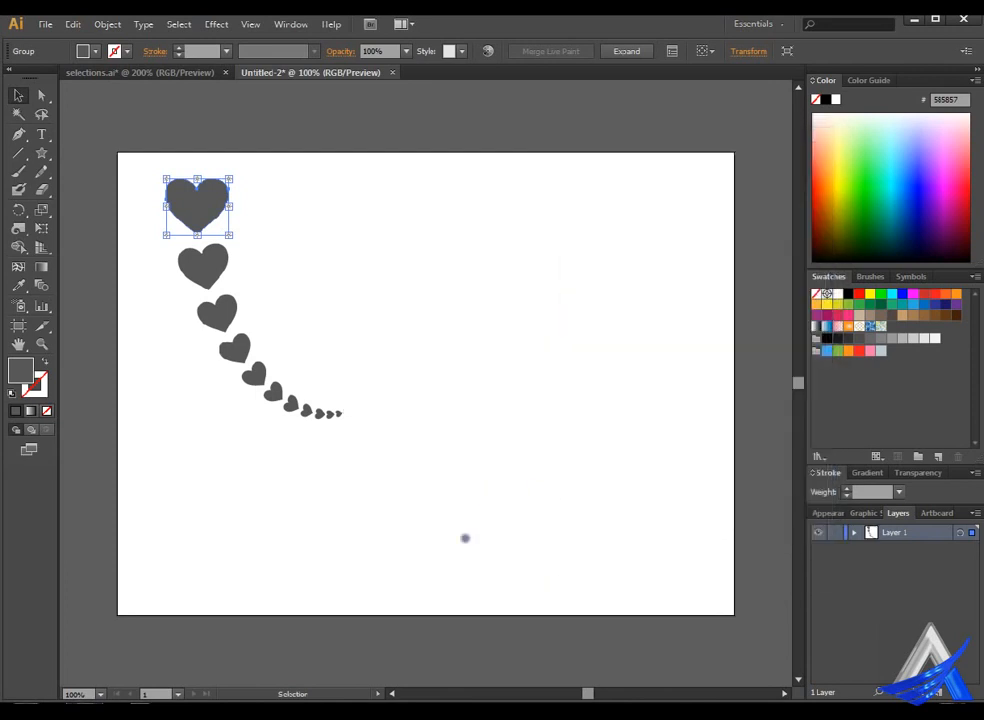
{"action": "left_click", "coordinate": [220, 23]}
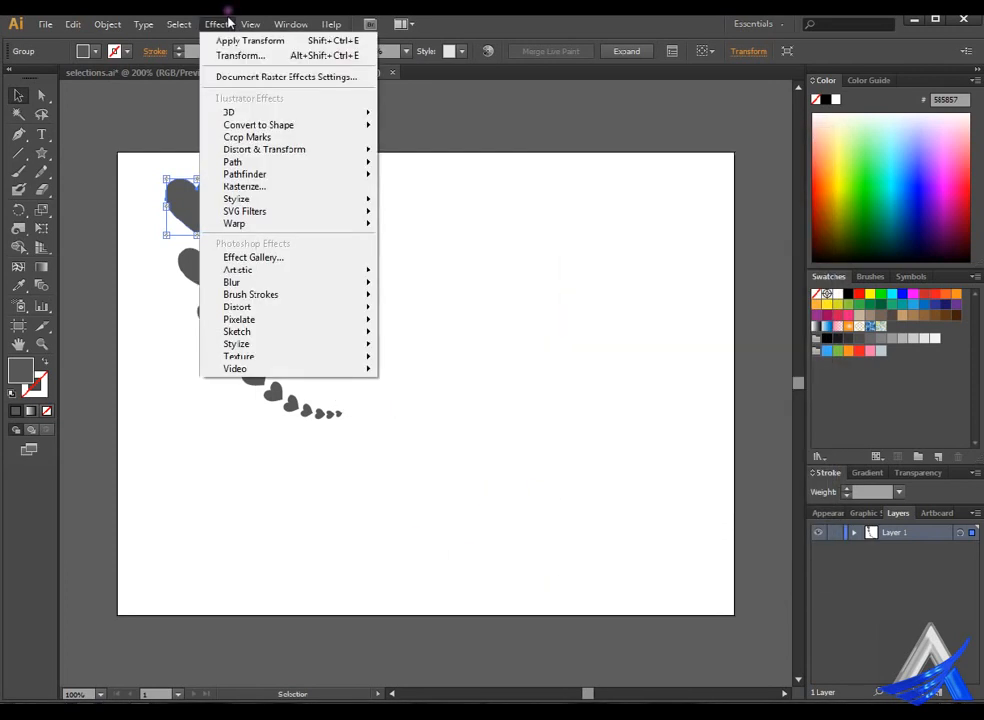
{"action": "mouse_move", "coordinate": [287, 150]}
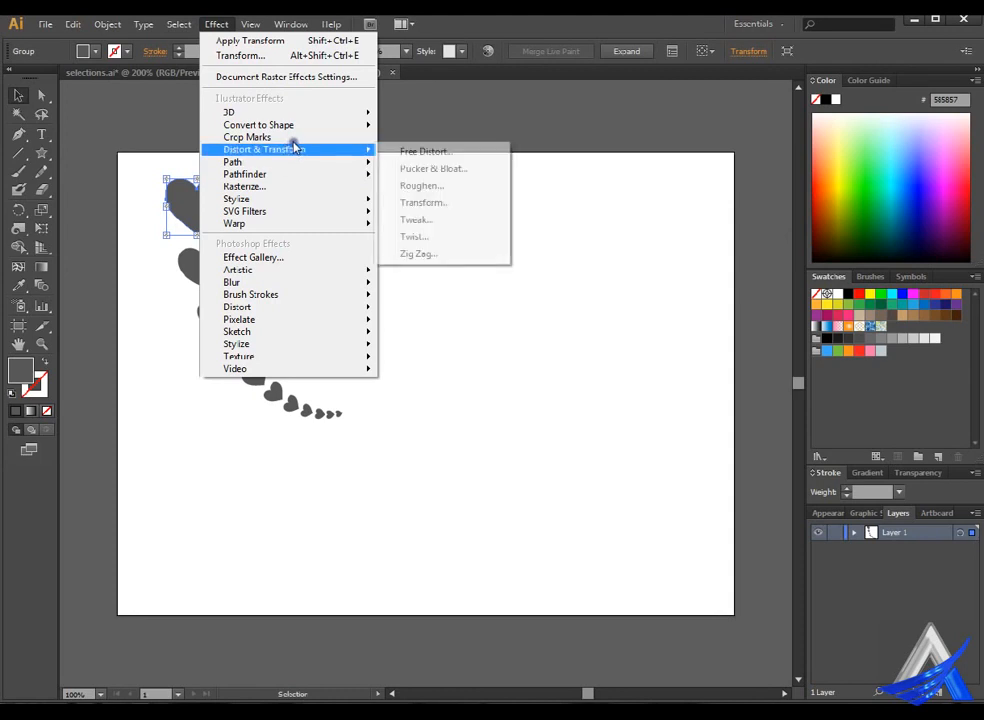
{"action": "left_click", "coordinate": [455, 200]}
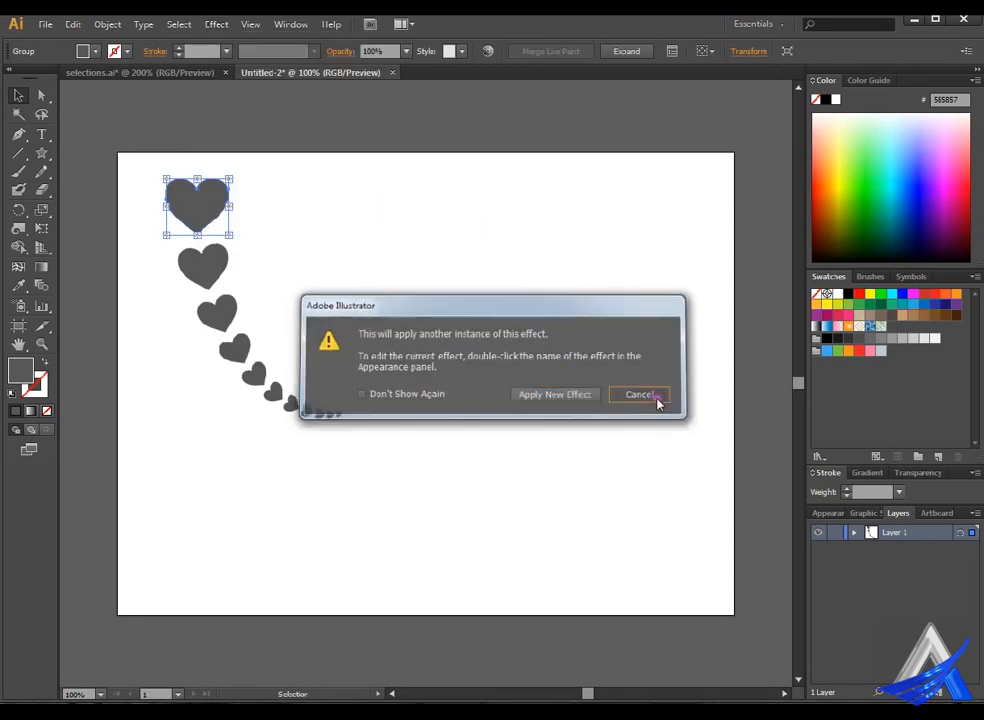
{"action": "left_click", "coordinate": [641, 395]}
Add a new instance of the Transform effect to the selected heart.
{"action": "left_click", "coordinate": [258, 24]}
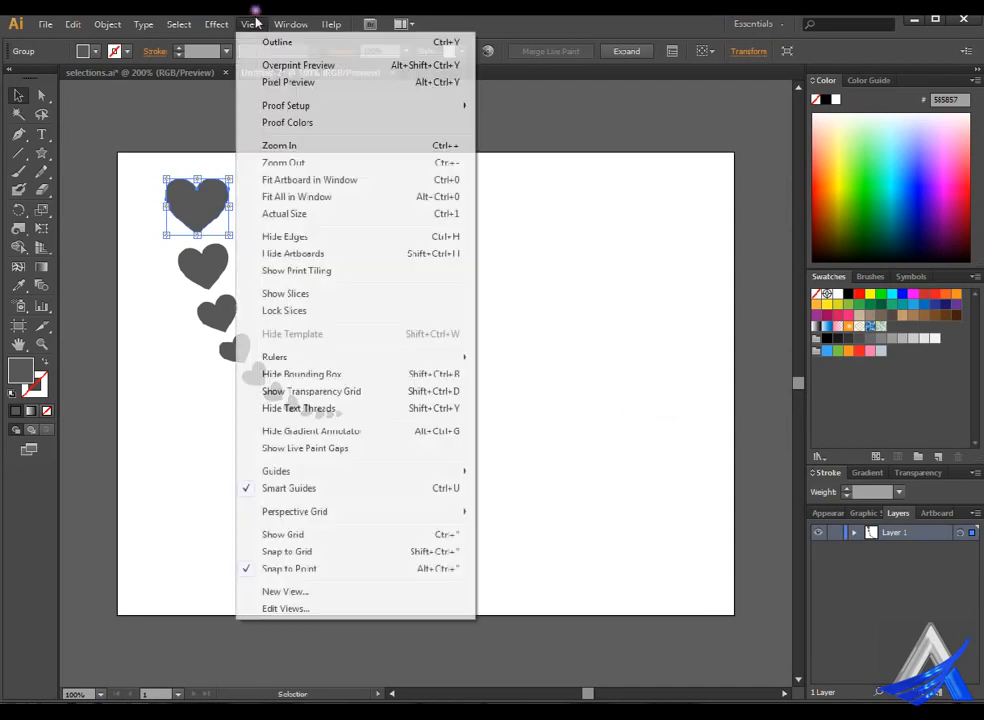
{"action": "left_click", "coordinate": [230, 22]}
{"action": "left_click", "coordinate": [230, 22]}
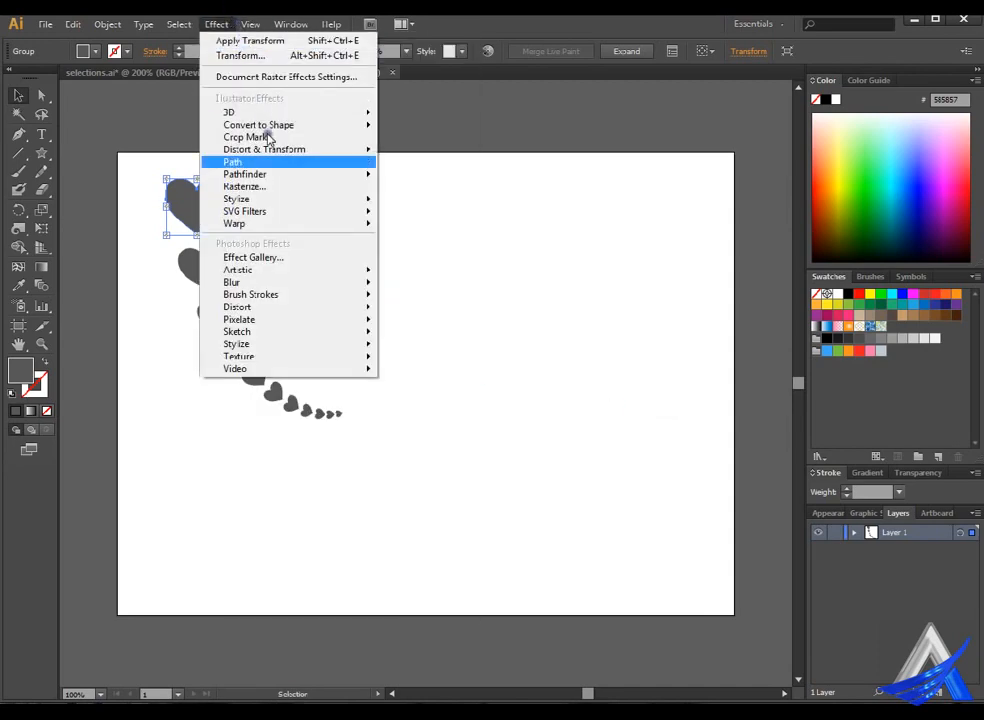
{"action": "mouse_move", "coordinate": [320, 149]}
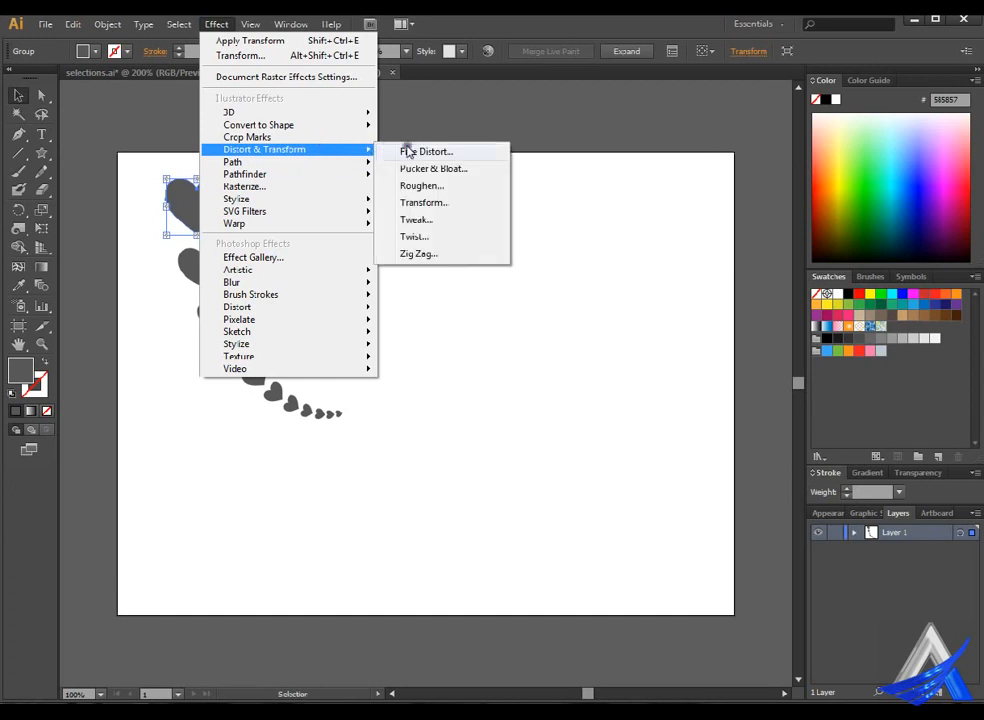
{"action": "left_click", "coordinate": [445, 203]}
{"action": "left_click", "coordinate": [556, 394]}
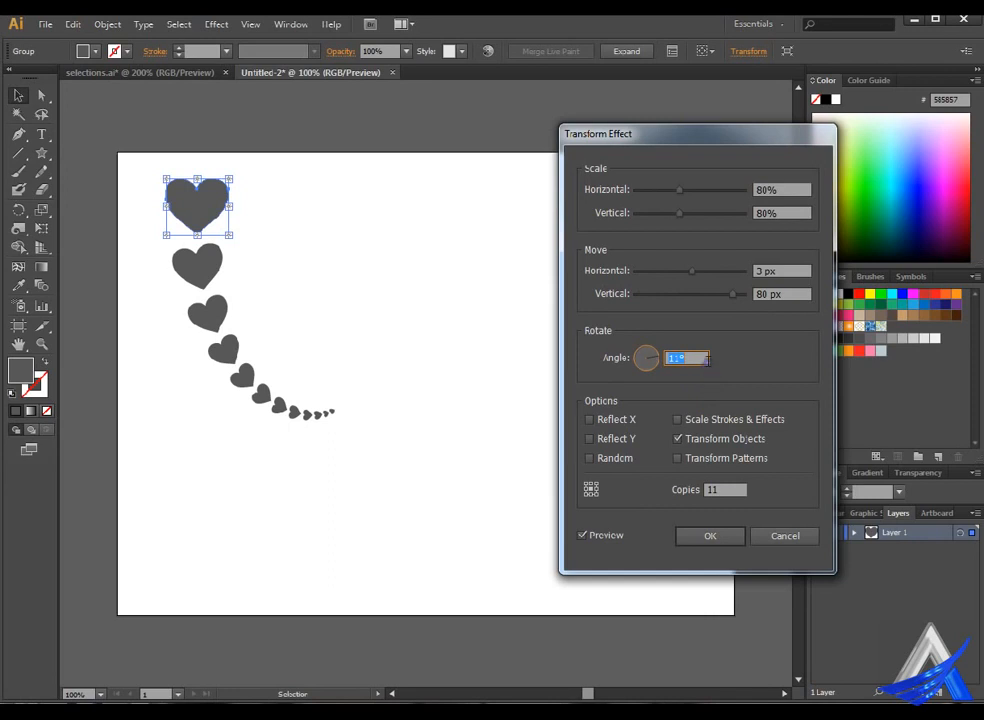
Increase the Transform effect's rotation angle to 17° so the trail of hearts curves more tightly.
{"action": "key", "text": "Up"}
{"action": "key", "text": "Up"}
{"action": "key", "text": "Up"}
{"action": "key", "text": "Up"}
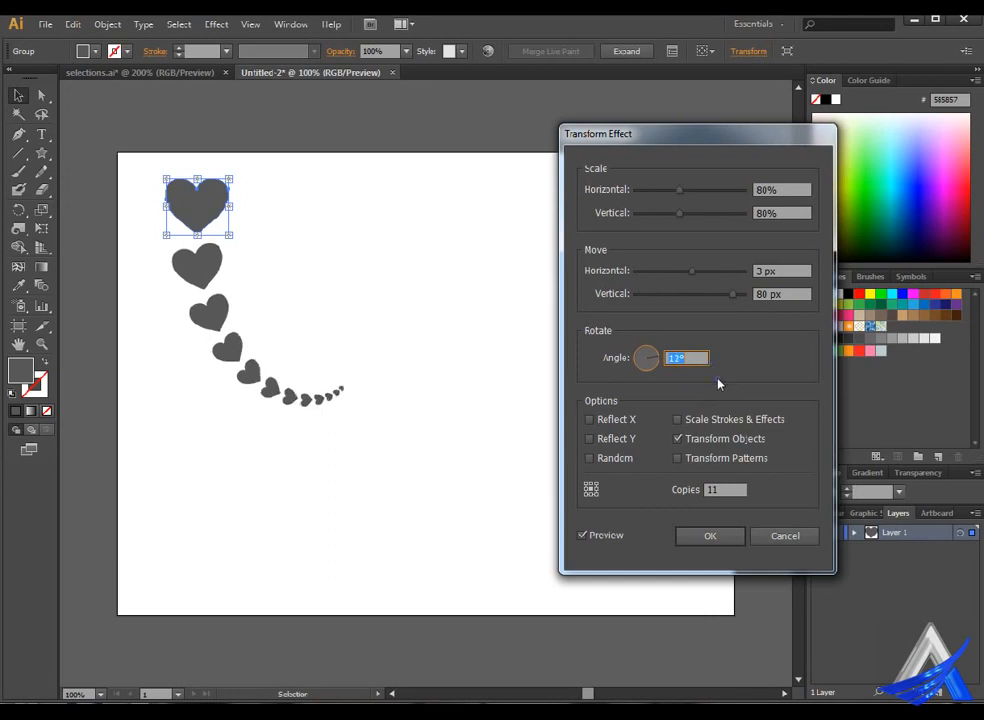
{"action": "key", "text": "Up"}
{"action": "key", "text": "Up"}
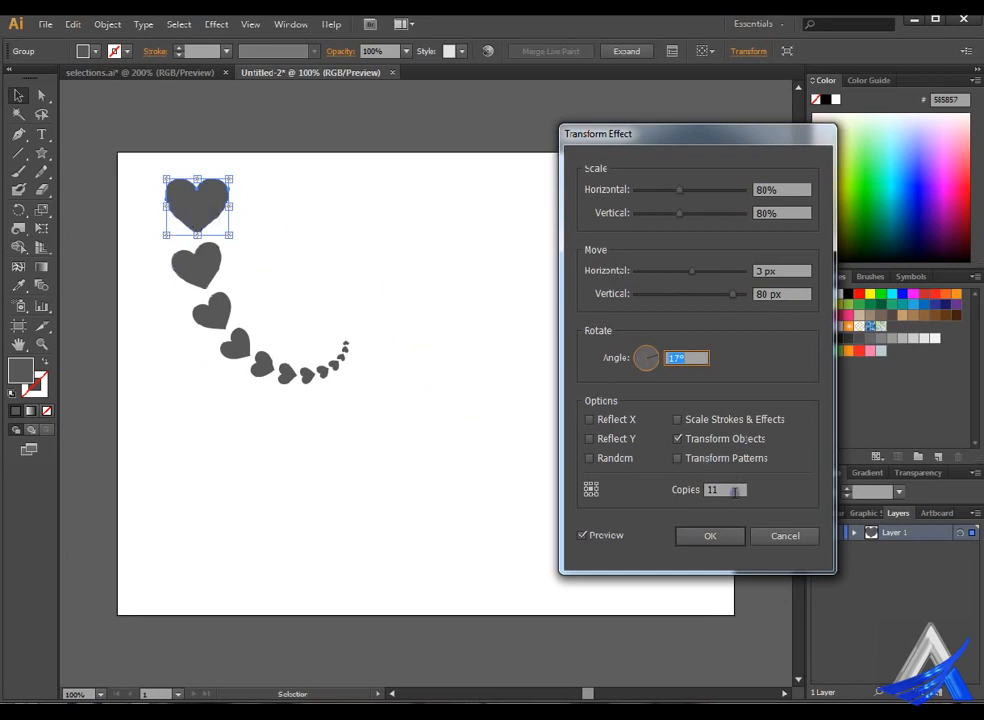
Apply the Transform effect with 11 copies, and slightly enlarge the original heart from its lower corner.
{"action": "left_click", "coordinate": [742, 544]}
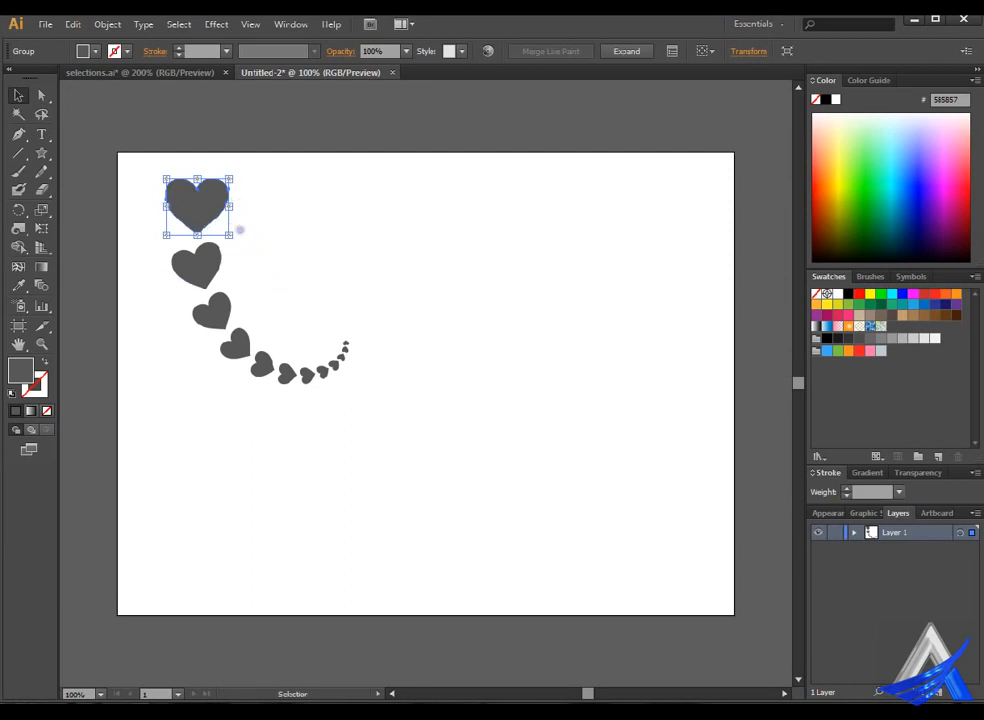
{"action": "left_click_drag", "start_coordinate": [230, 235], "coordinate": [254, 239]}
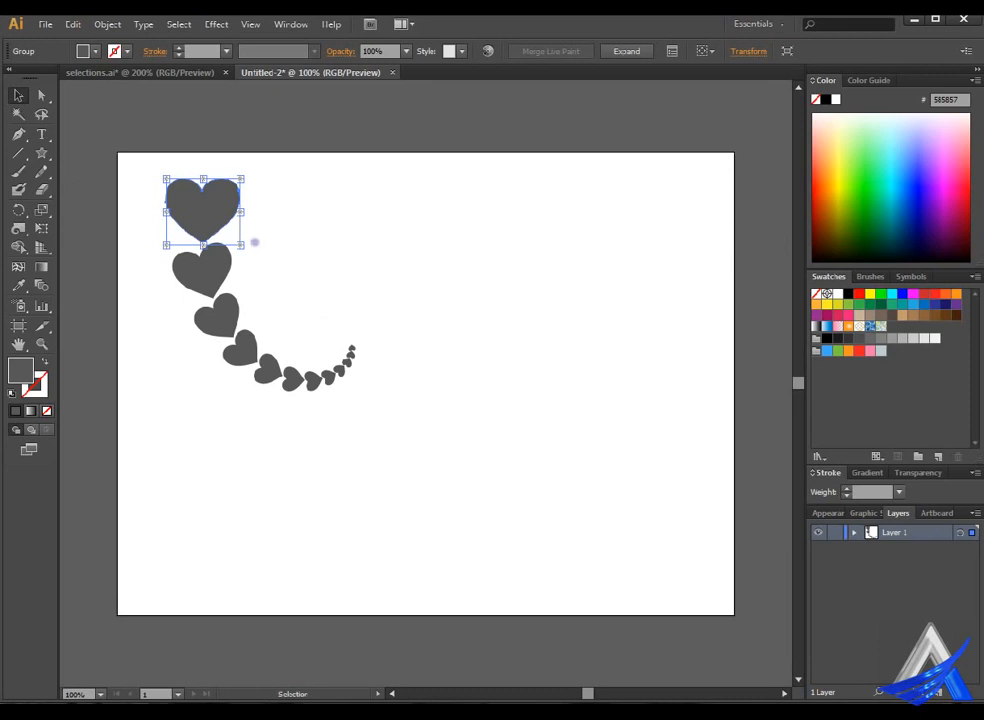
Try rotating the original heart counterclockwise, first slightly and then by about 45°, undoing each rotation.
{"action": "left_click_drag", "start_coordinate": [259, 244], "coordinate": [266, 231]}
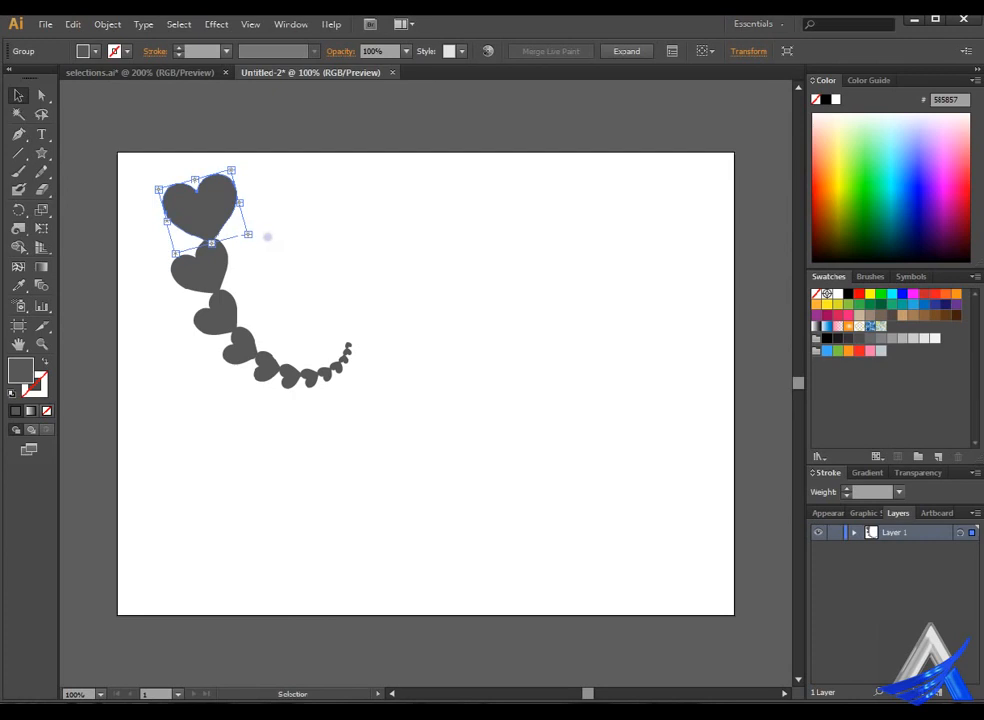
{"action": "key", "text": "ctrl+z"}
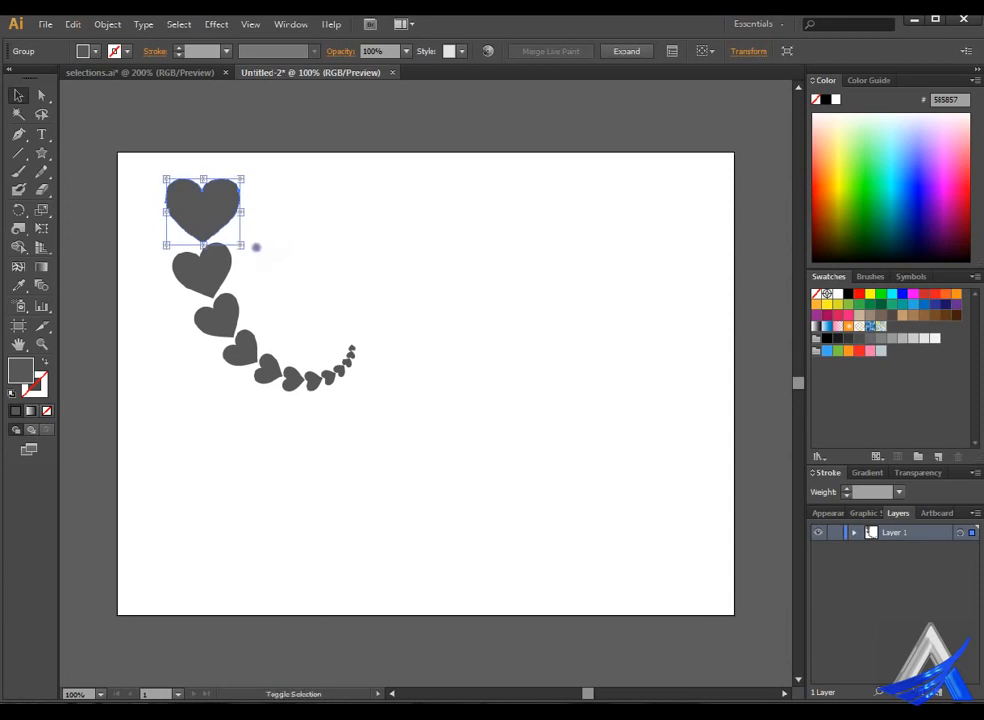
{"action": "left_click_drag", "start_coordinate": [262, 250], "coordinate": [277, 207]}
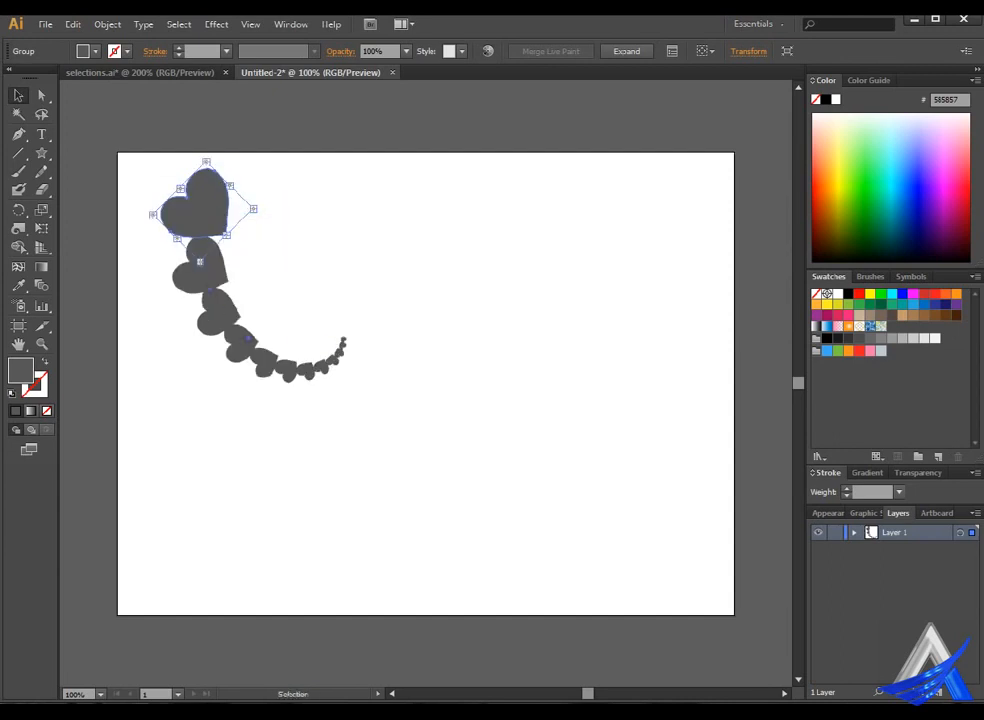
{"action": "key", "text": "ctrl+z"}
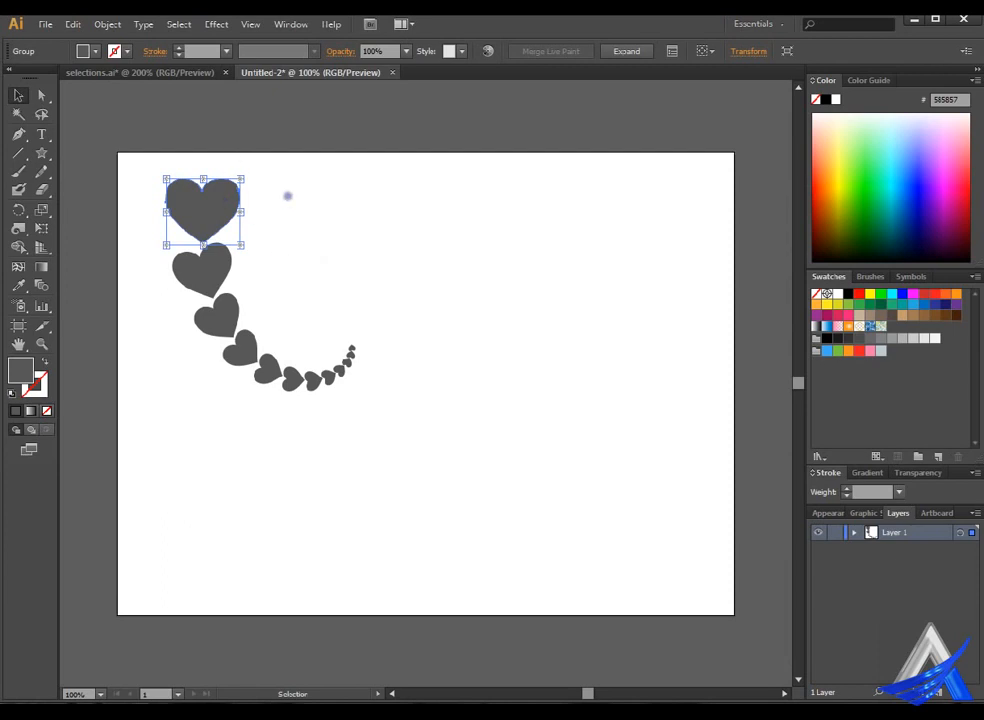
Try expanding the heart trail's appearance into separate shapes, then return to the live effect with the original heart selected.
{"action": "left_click", "coordinate": [108, 24]}
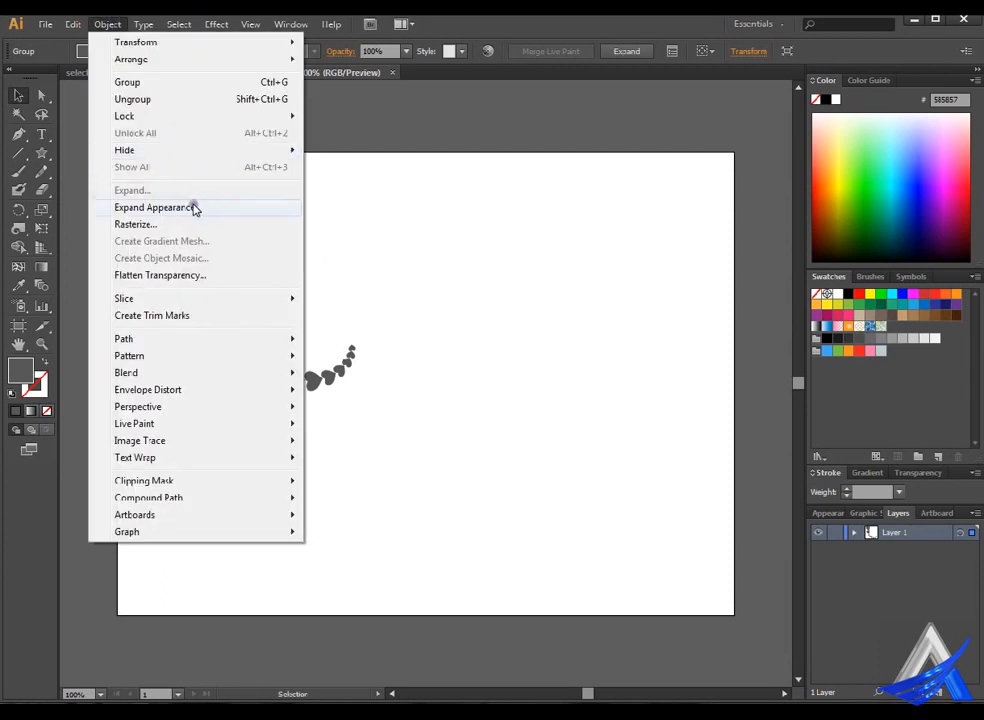
{"action": "left_click", "coordinate": [152, 207]}
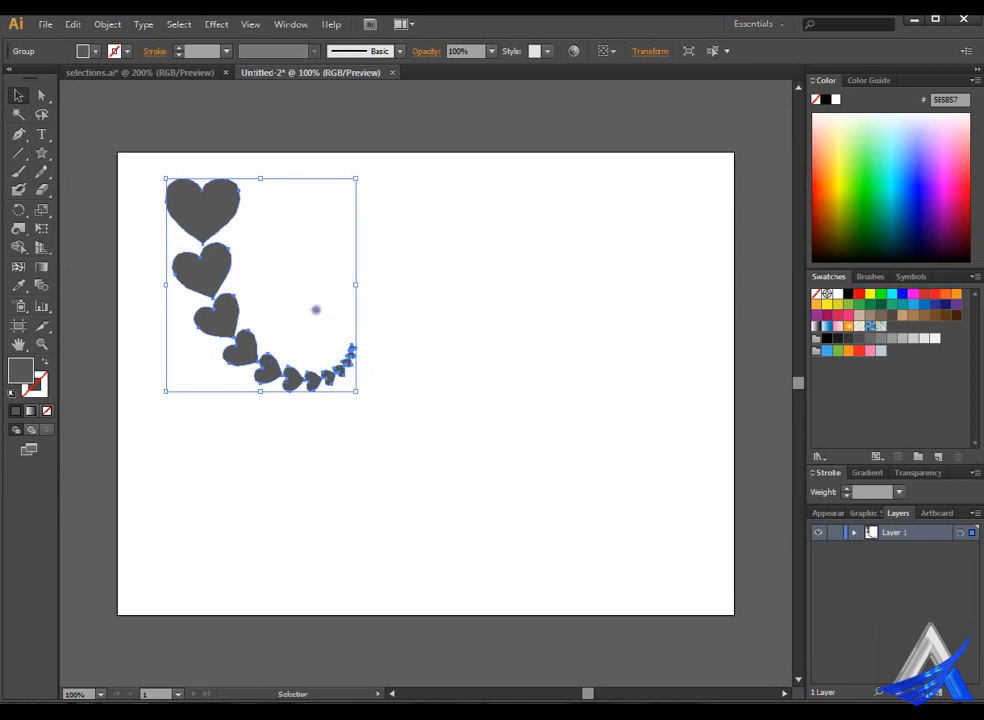
{"action": "left_click", "coordinate": [314, 308]}
{"action": "left_click", "coordinate": [220, 205]}
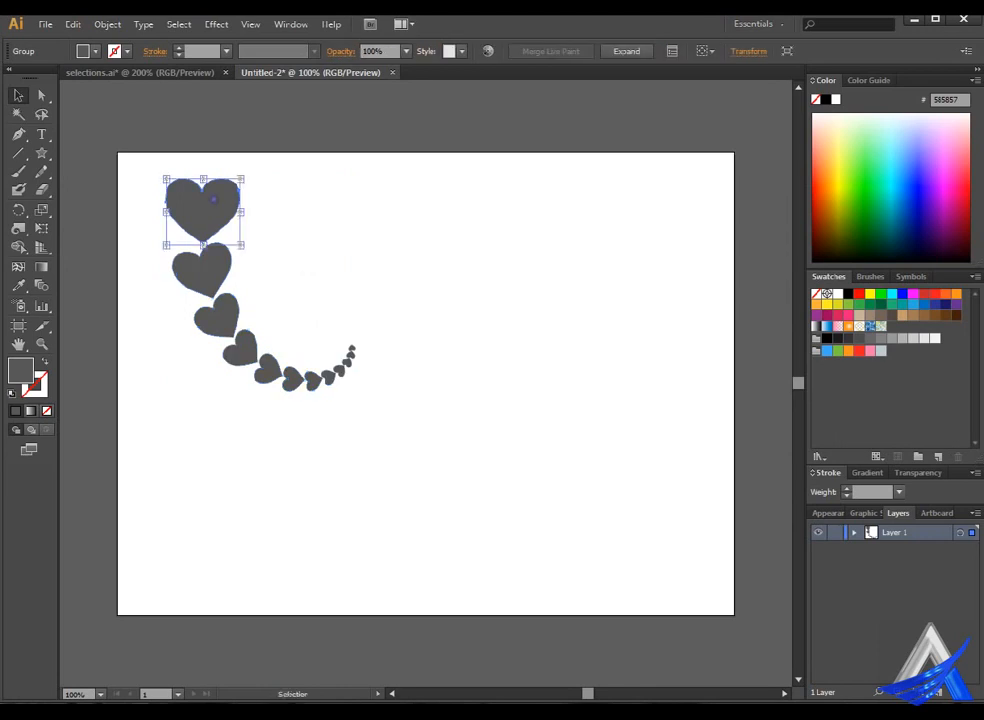